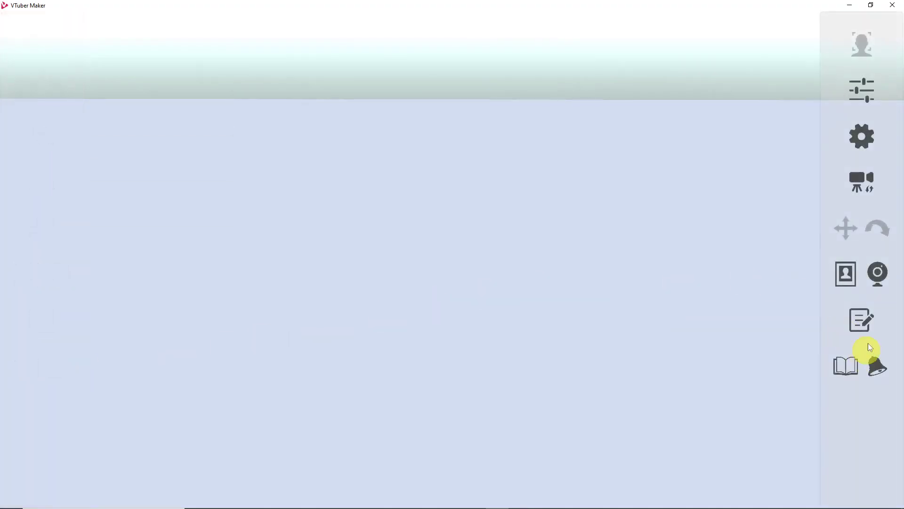
Toggle the System option Automatically Hide The Menu Bar off and back on, then save the settings
left_click(830, 47)
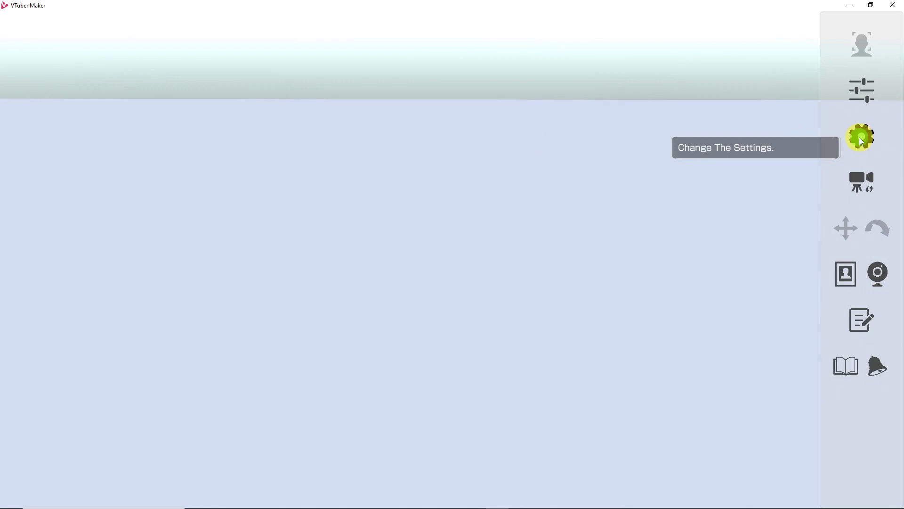
left_click(865, 141)
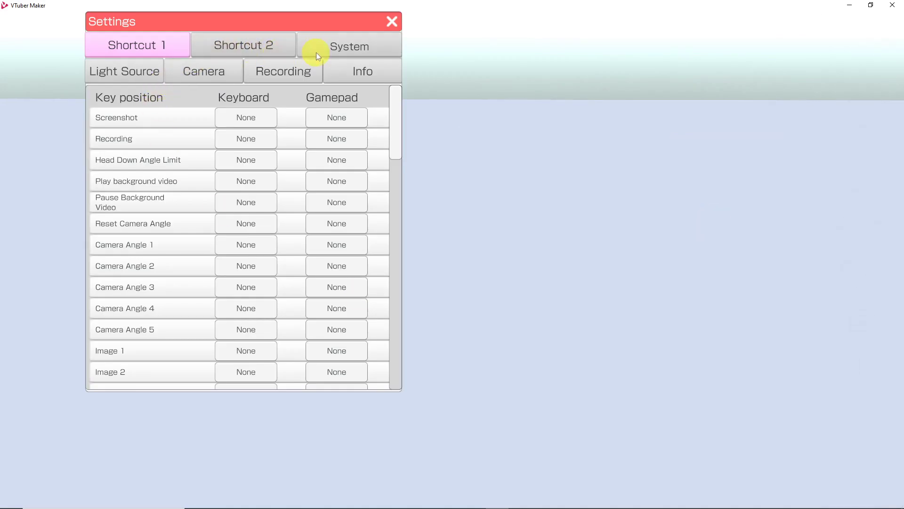
left_click(346, 51)
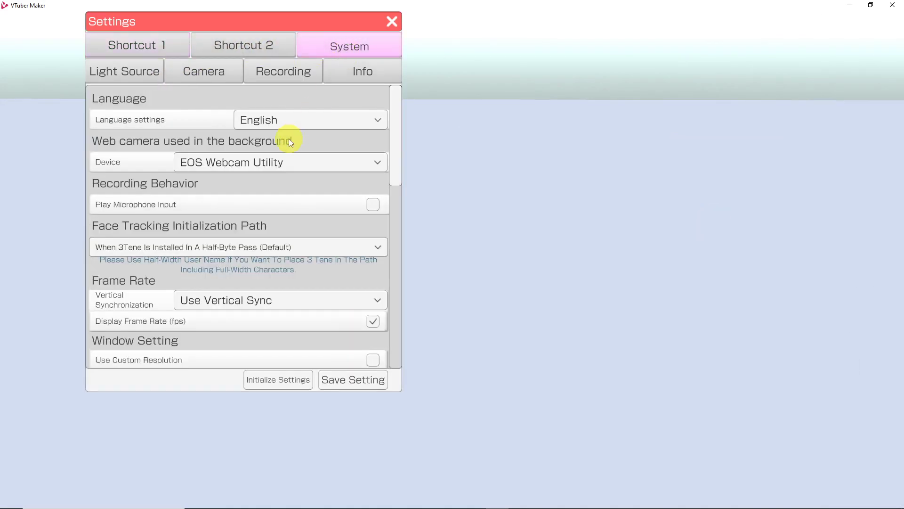
scroll(287, 140, "down", 10)
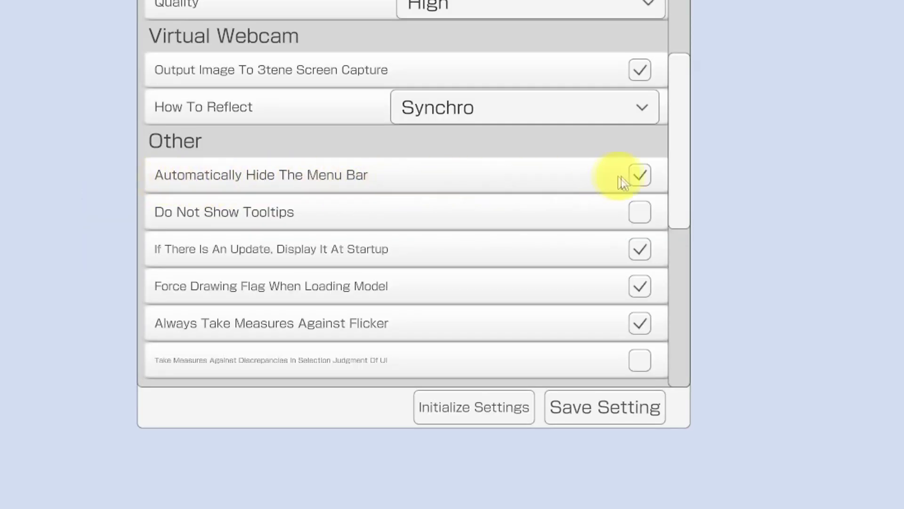
left_click(370, 247)
left_click(636, 176)
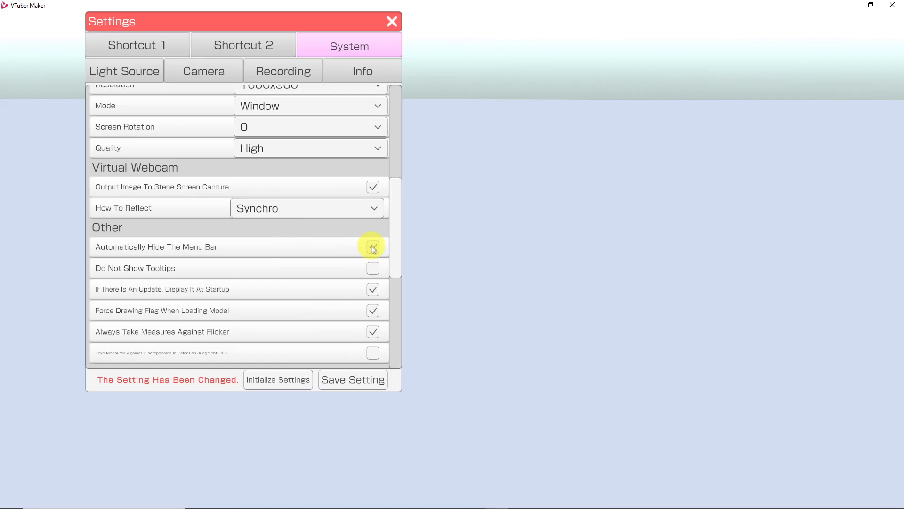
left_click(617, 403)
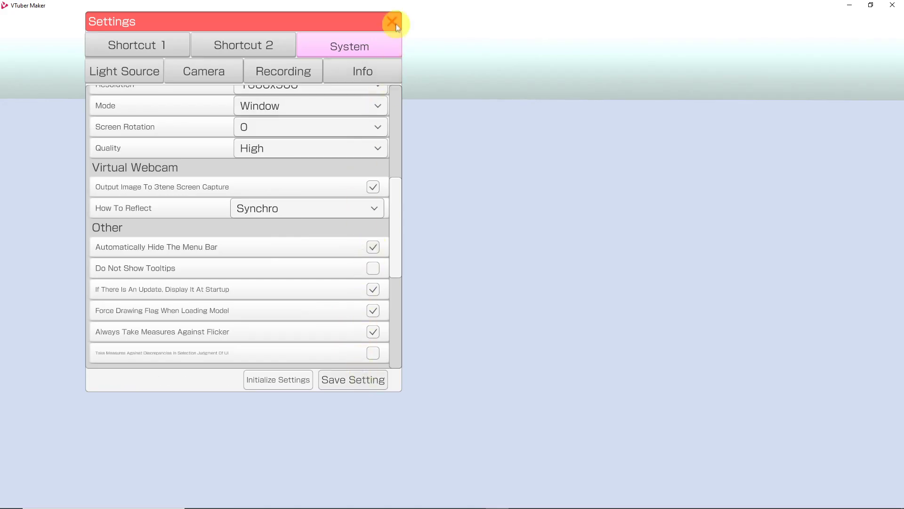
left_click(392, 22)
mouse_move(49, 42)
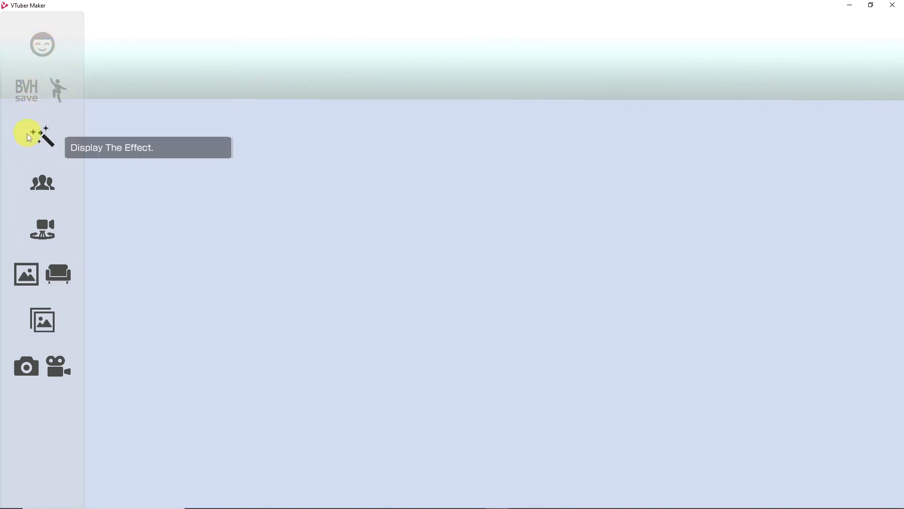
Add the Neuron-chan VRM avatar, accept its licence, and close Avatar Selection
left_click(46, 192)
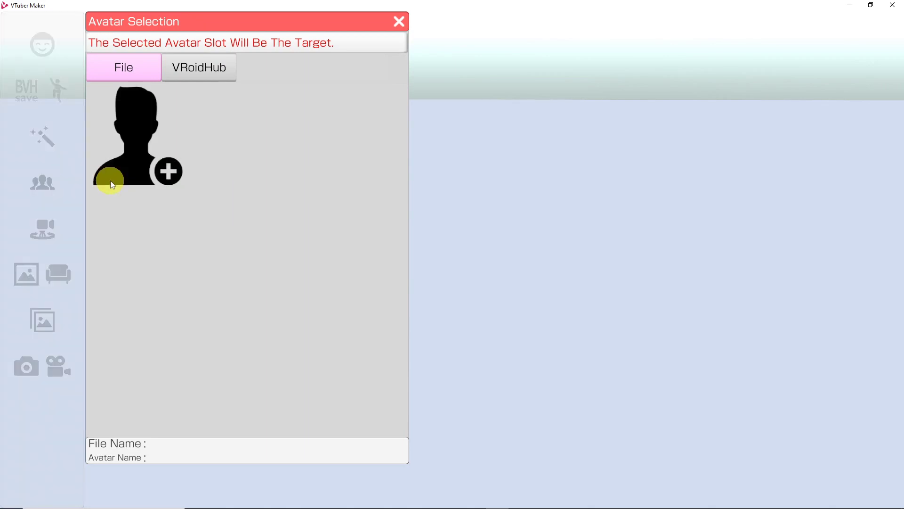
left_click(135, 162)
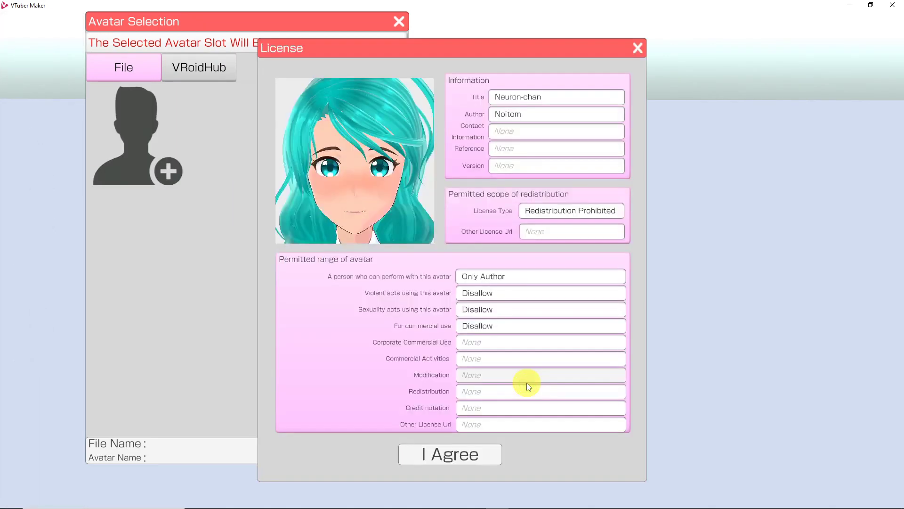
left_click(449, 456)
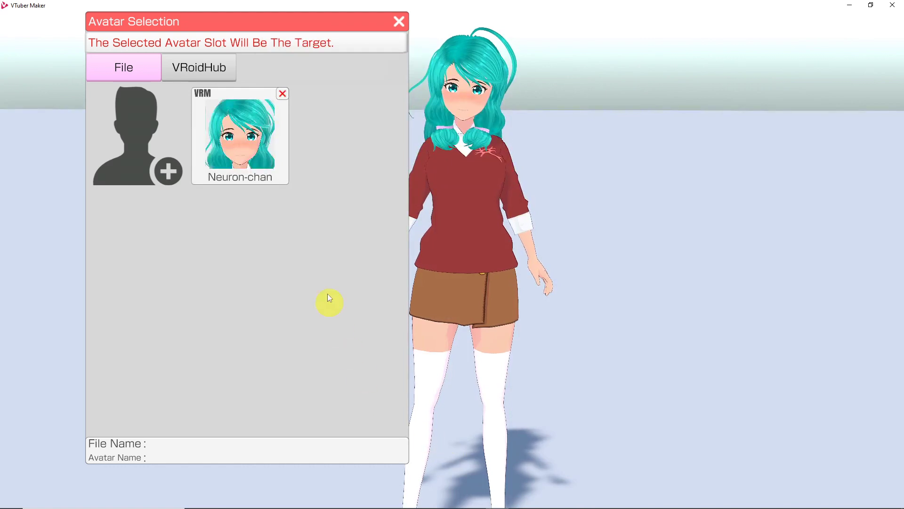
left_click(398, 20)
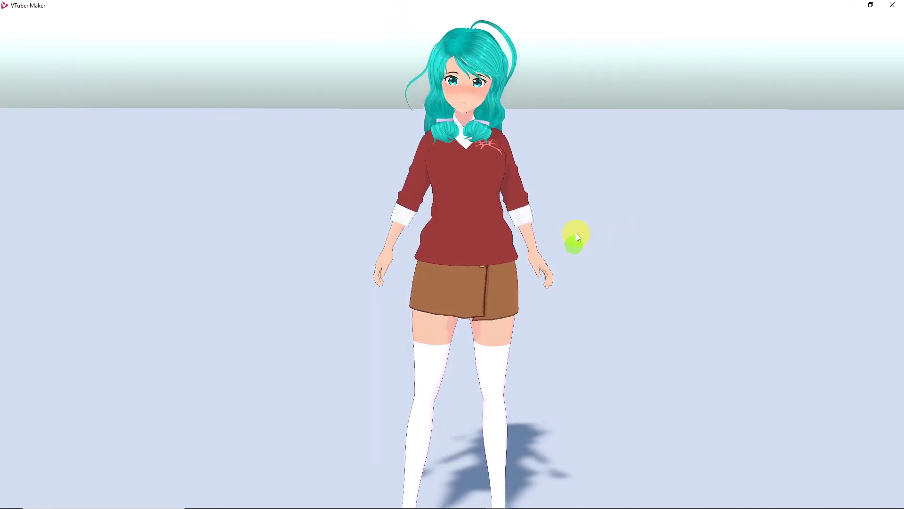
mouse_move(575, 236)
right_mouse_down()
mouse_move(609, 183)
mouse_move(617, 261)
mouse_move(547, 282)
mouse_move(482, 231)
mouse_move(546, 177)
mouse_move(606, 185)
mouse_move(605, 222)
mouse_move(576, 244)
right_mouse_up()
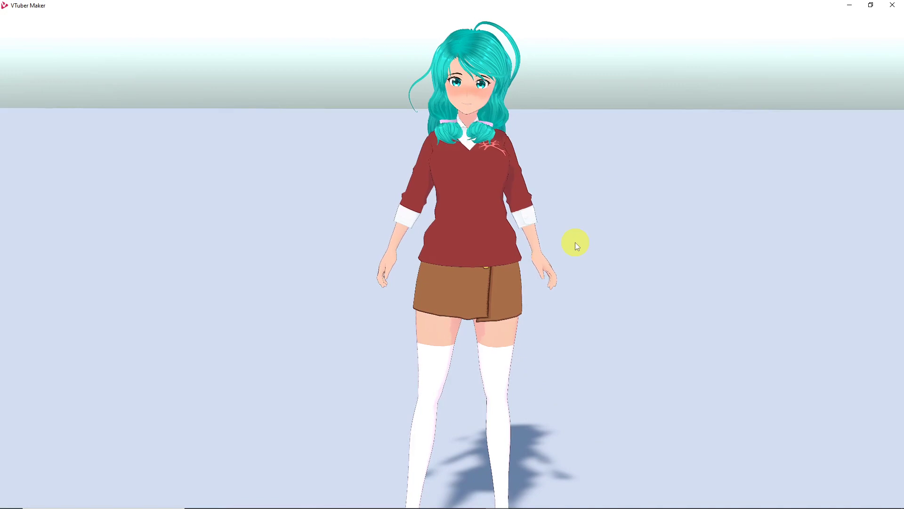
mouse_move(829, 248)
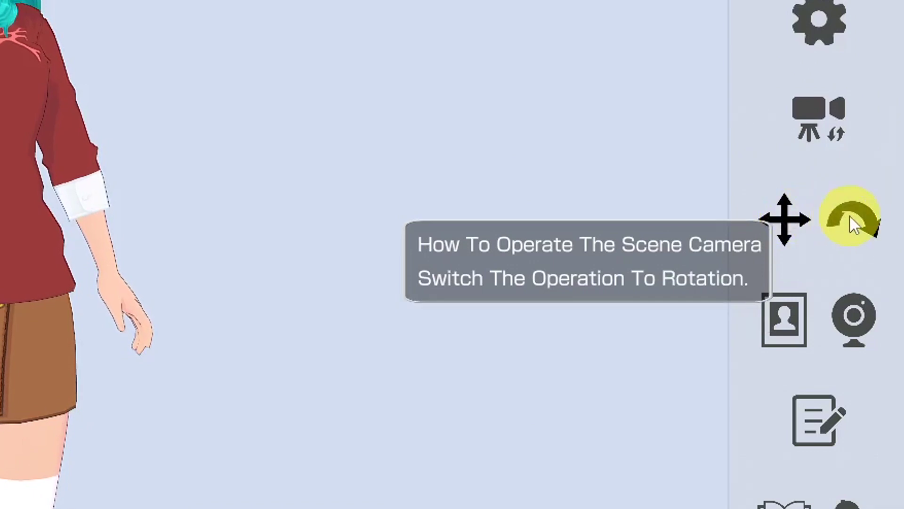
left_click(850, 217)
left_click_drag(575, 229, 542, 230)
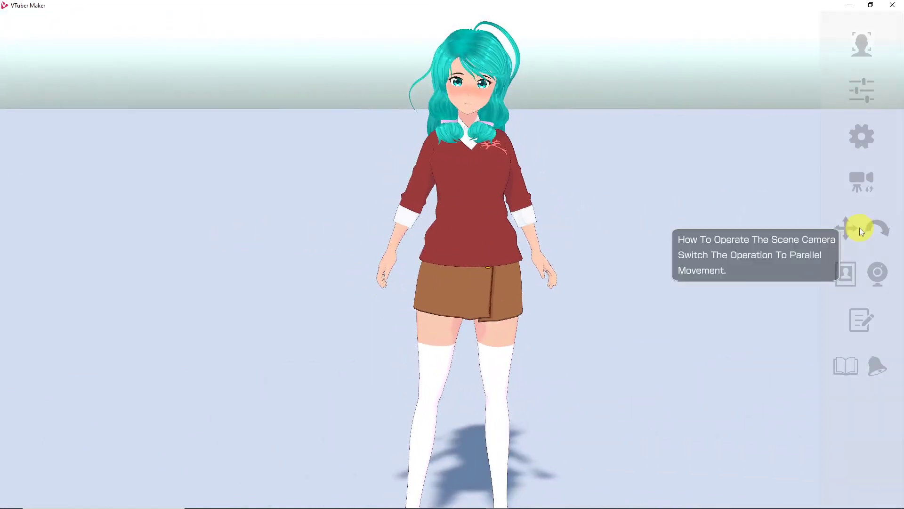
left_click(853, 233)
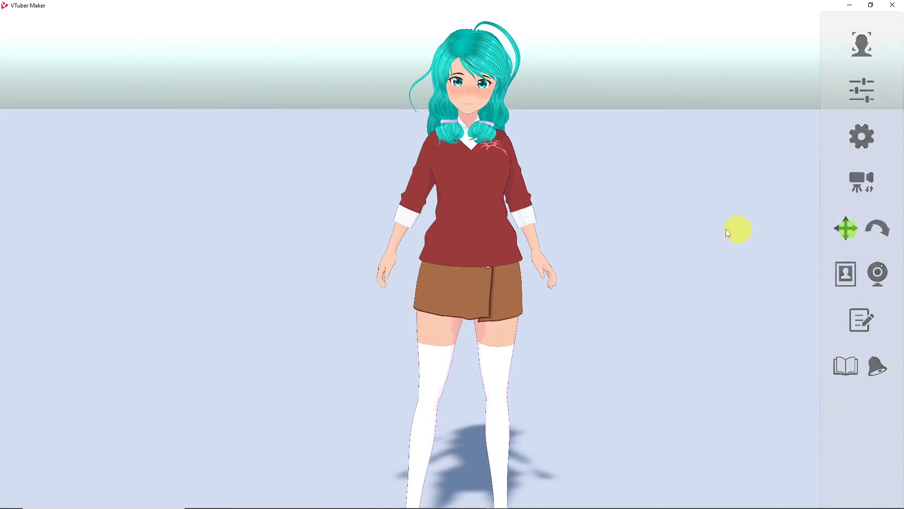
left_click_drag(592, 230, 541, 254)
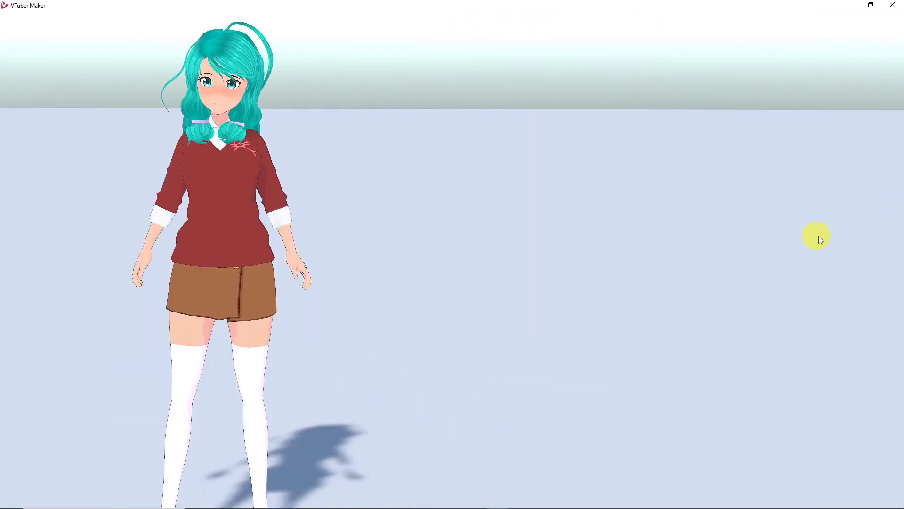
mouse_move(861, 235)
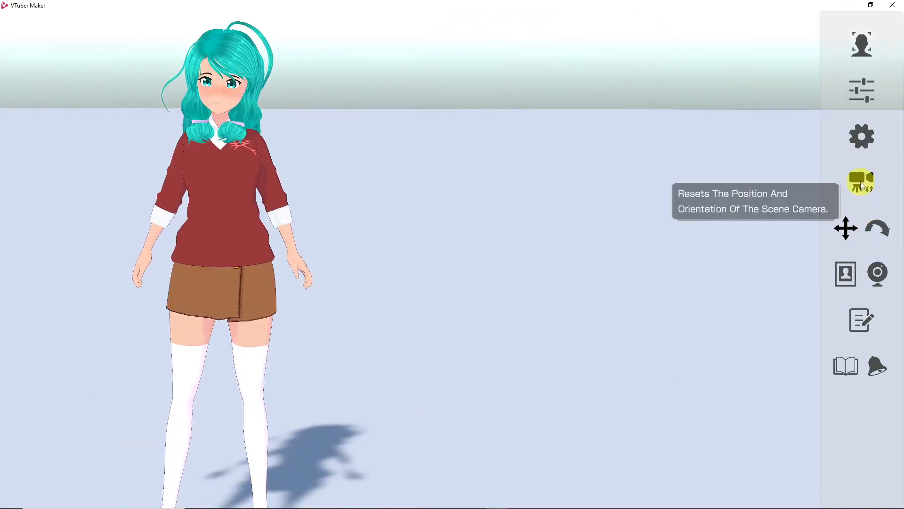
left_click(861, 184)
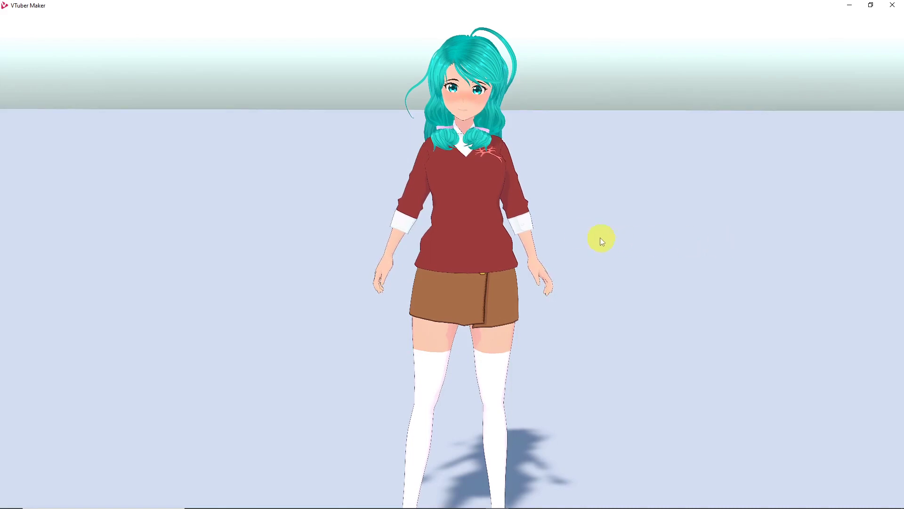
Preview the Angry, Sorrow, Fun and Joy expressions, ending on a Neutral face
mouse_move(55, 16)
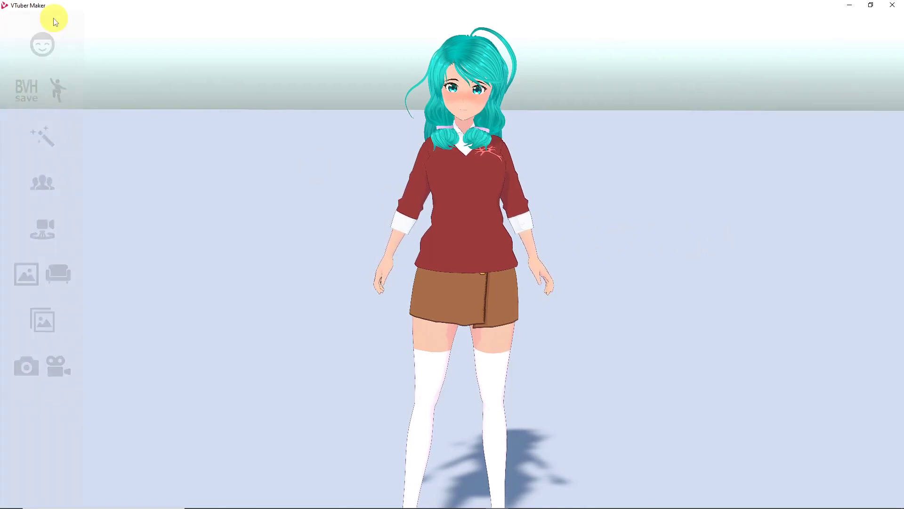
left_click(42, 45)
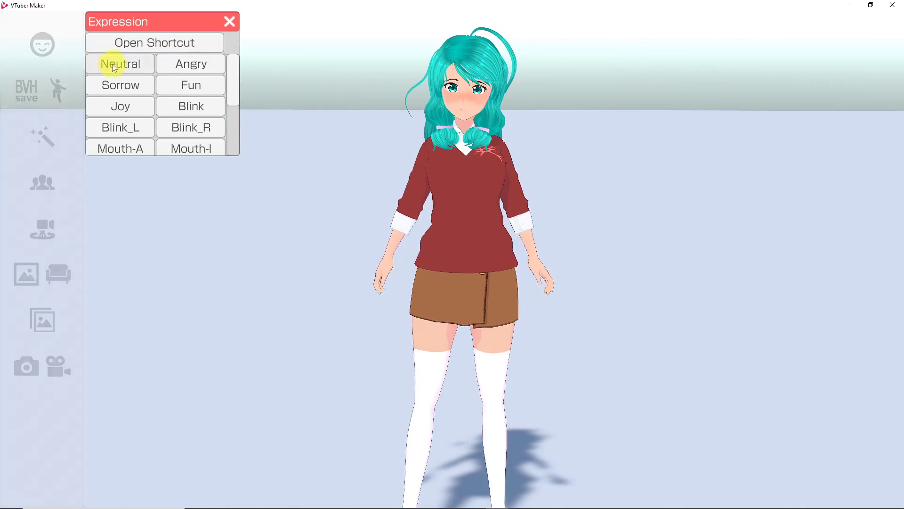
scroll(174, 66, "up", 5)
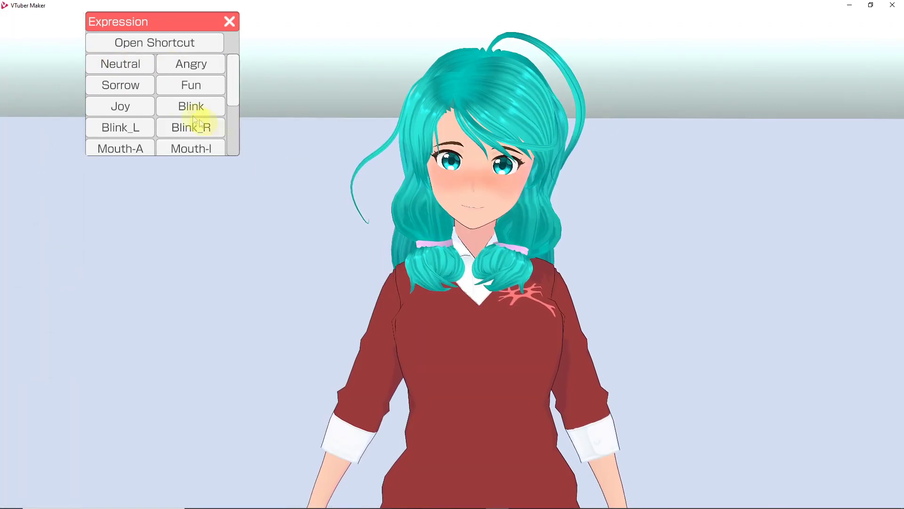
left_click(185, 63)
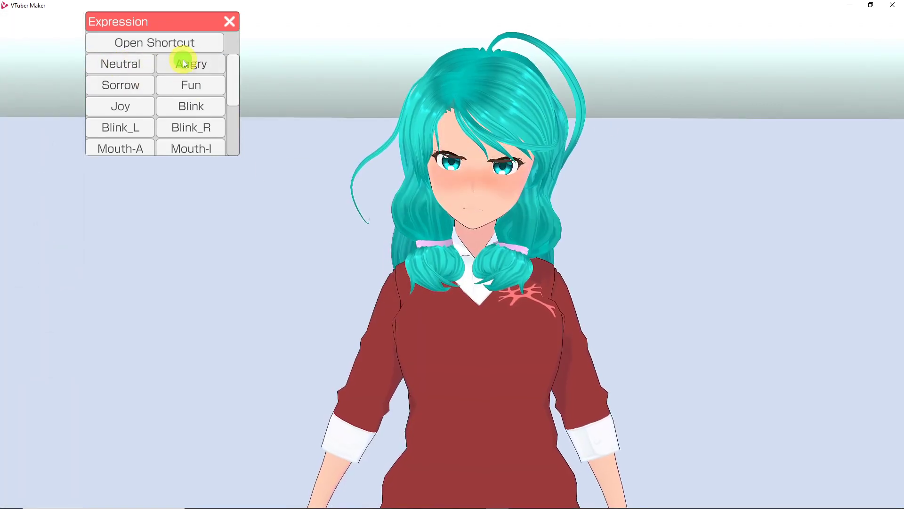
left_click(121, 85)
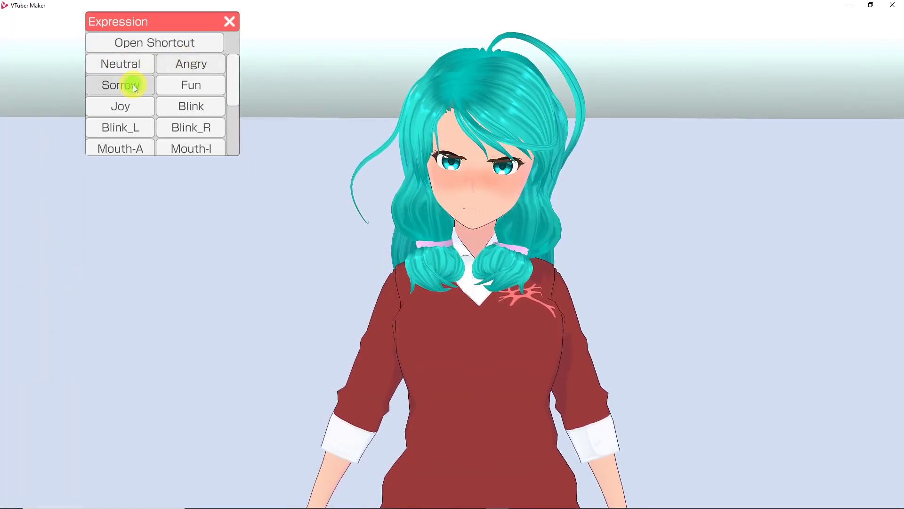
left_click(179, 85)
left_click(147, 110)
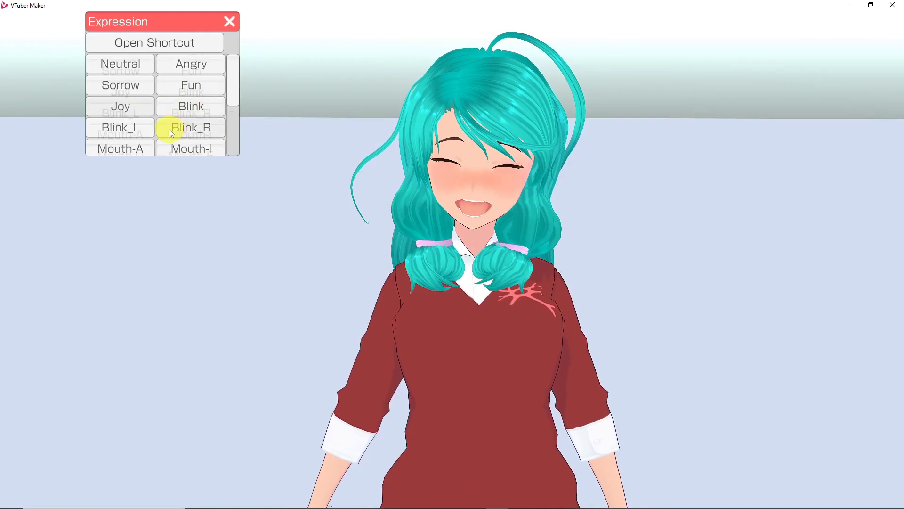
left_click(132, 66)
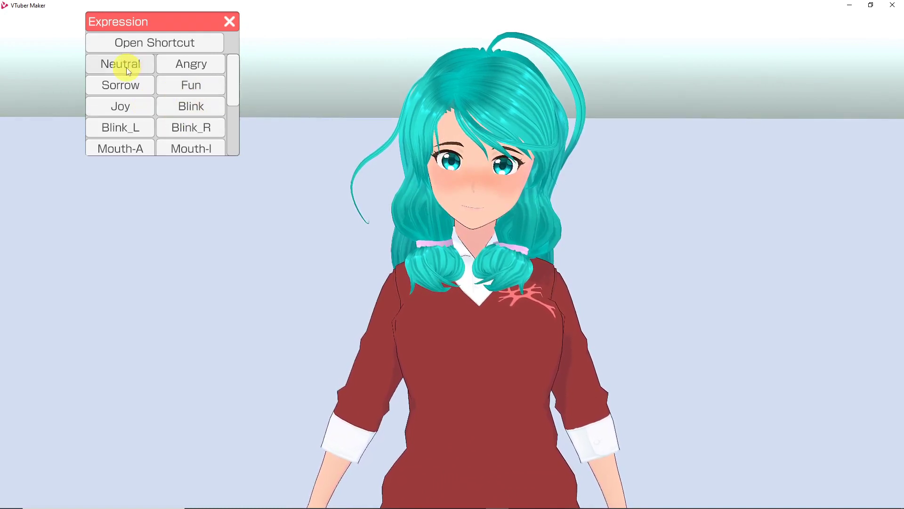
Assign keyboard key 1 (Alpha1) as the Joy expression's shortcut and close the settings
left_click(192, 43)
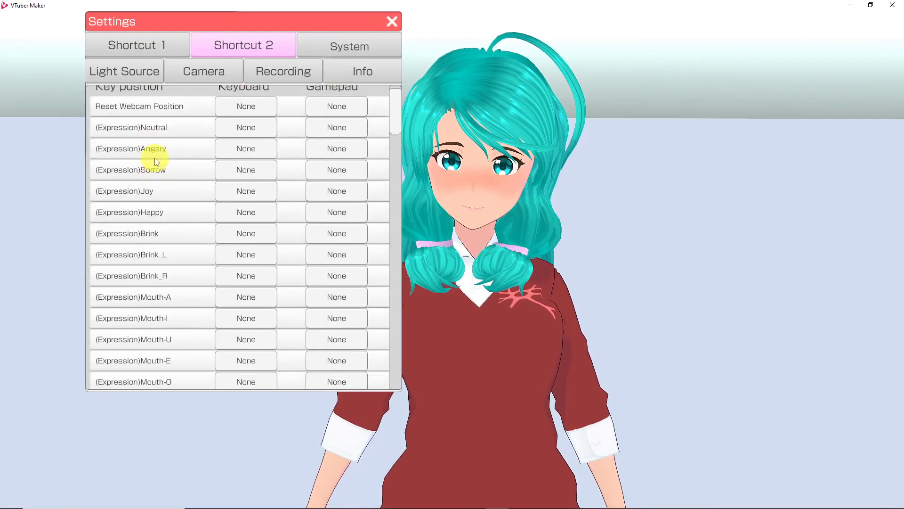
scroll(154, 157, "down", 5)
scroll(155, 157, "down", 2)
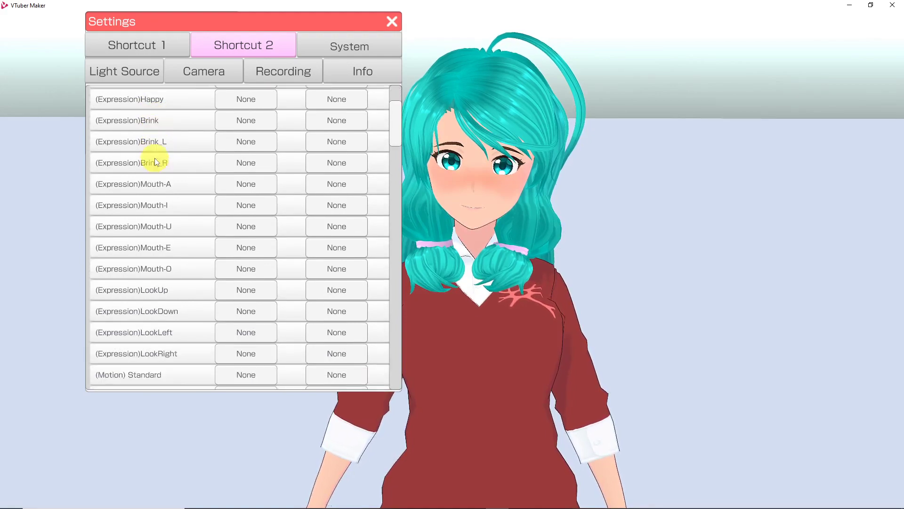
scroll(154, 157, "up", 5)
left_click(249, 220)
key("1")
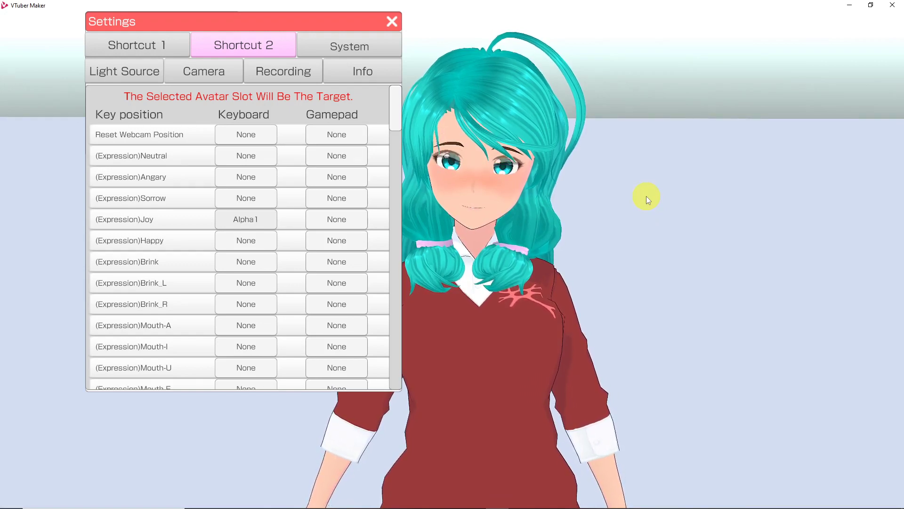
key("Escape")
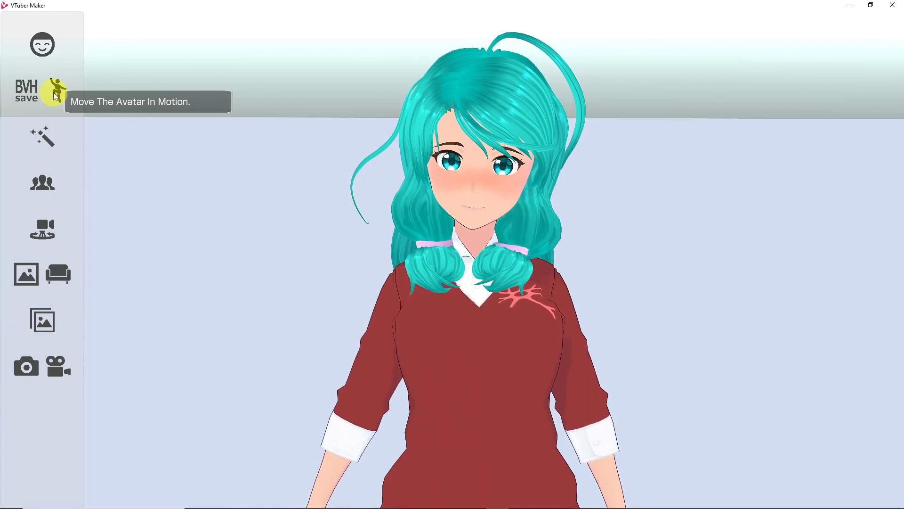
Try the Wait 2, Wait 3, Great! and Dance 1 motions on the avatar
left_click(56, 96)
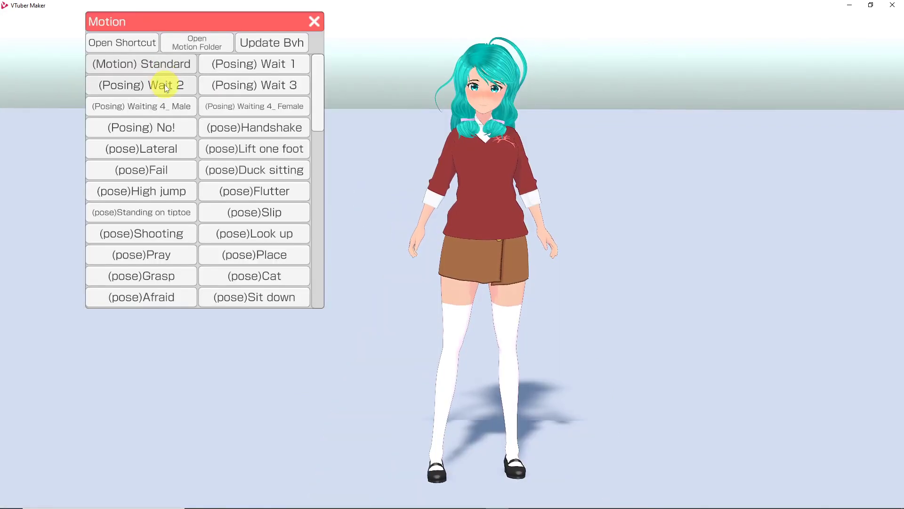
left_click(165, 84)
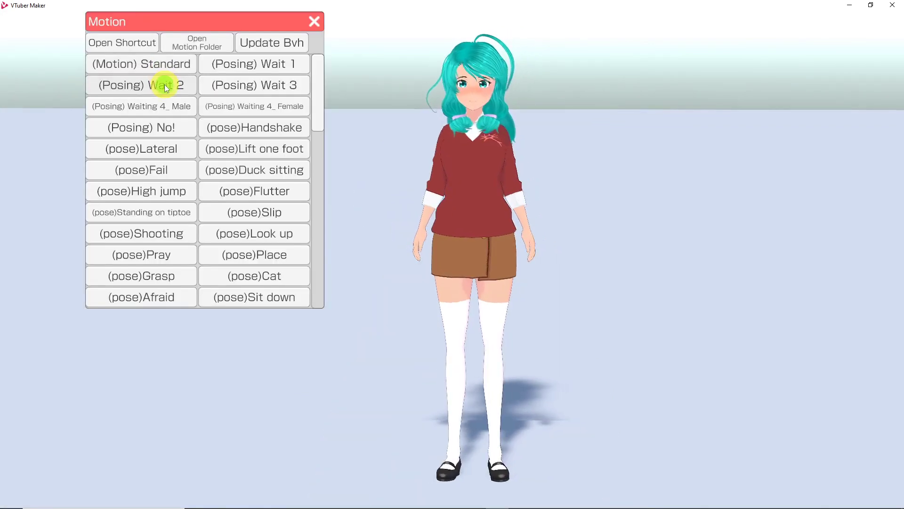
left_click(237, 87)
scroll(242, 204, "down", 5)
left_click(242, 204)
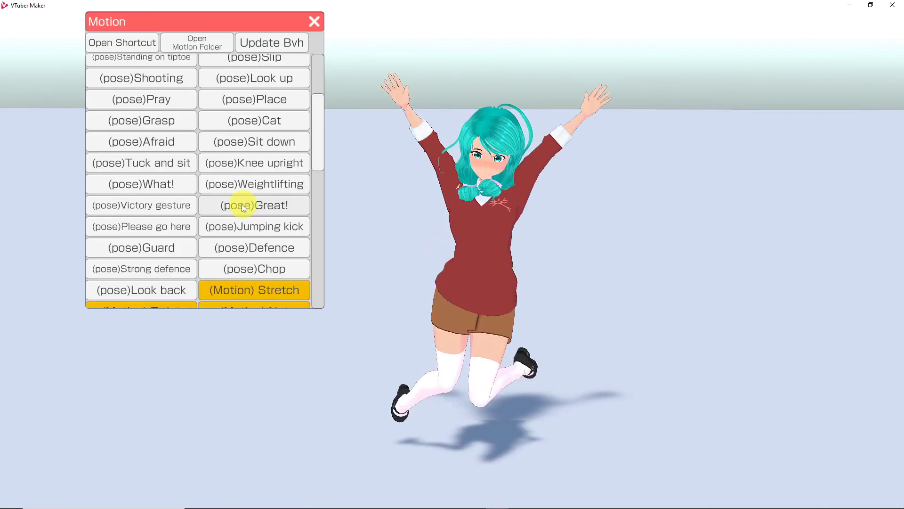
scroll(177, 284, "down", 10)
left_click(177, 284)
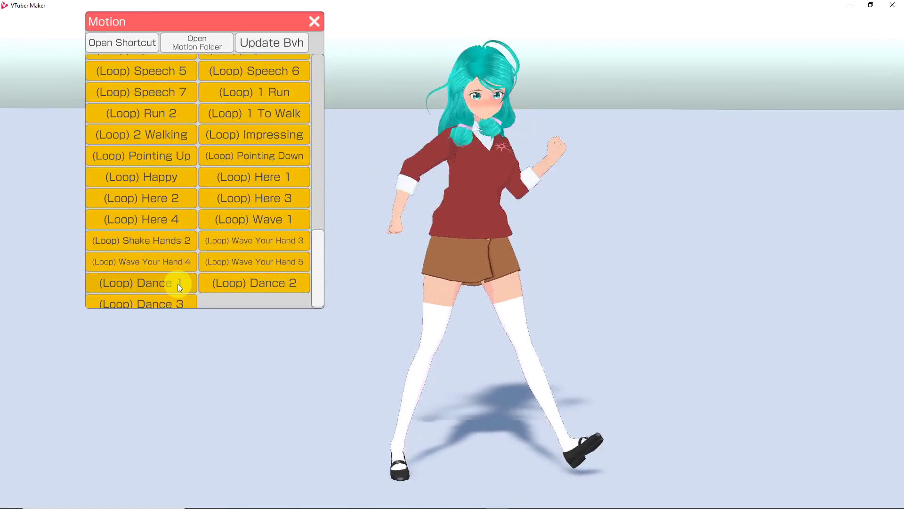
Bind key 2 as the Bow motion's keyboard shortcut and close the settings
scroll(274, 76, "up", 15)
left_click(117, 45)
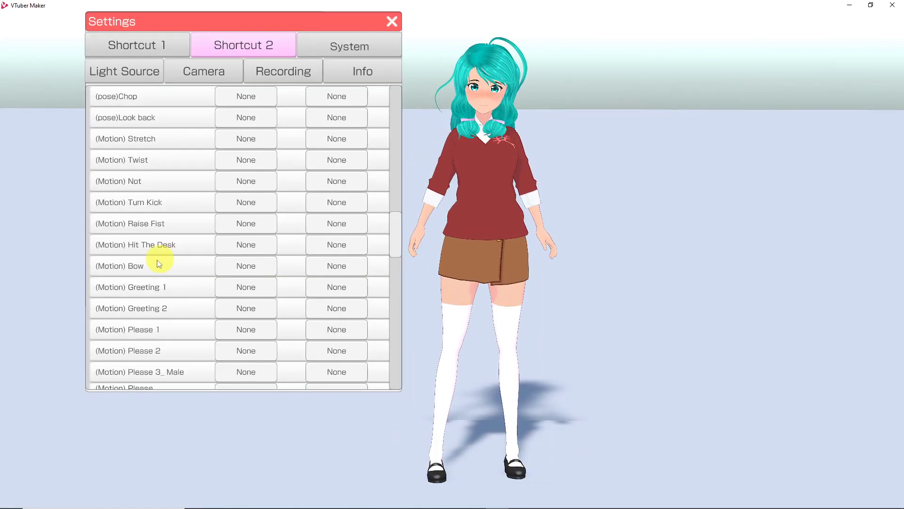
left_click(244, 267)
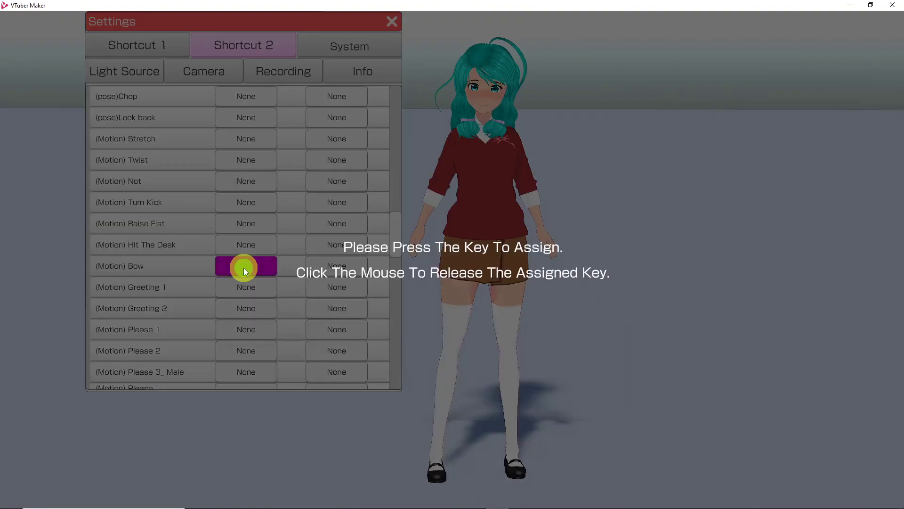
key("2")
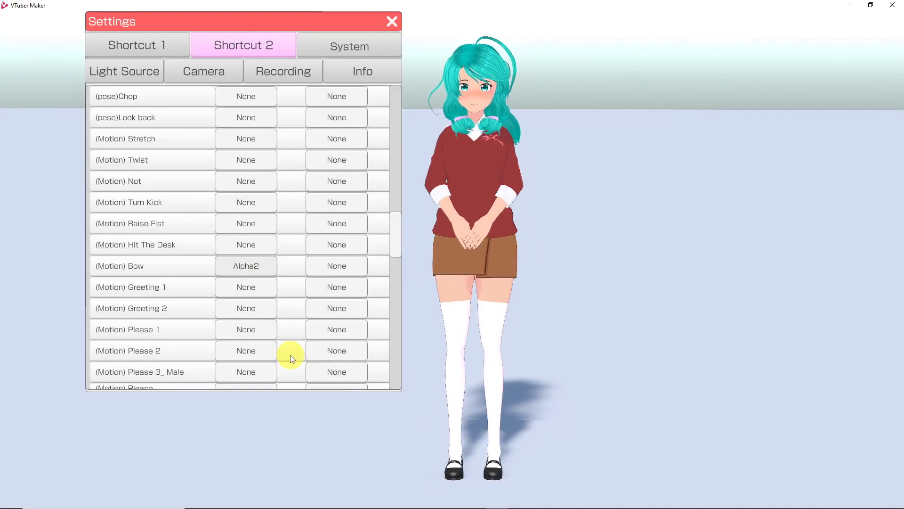
left_click(392, 21)
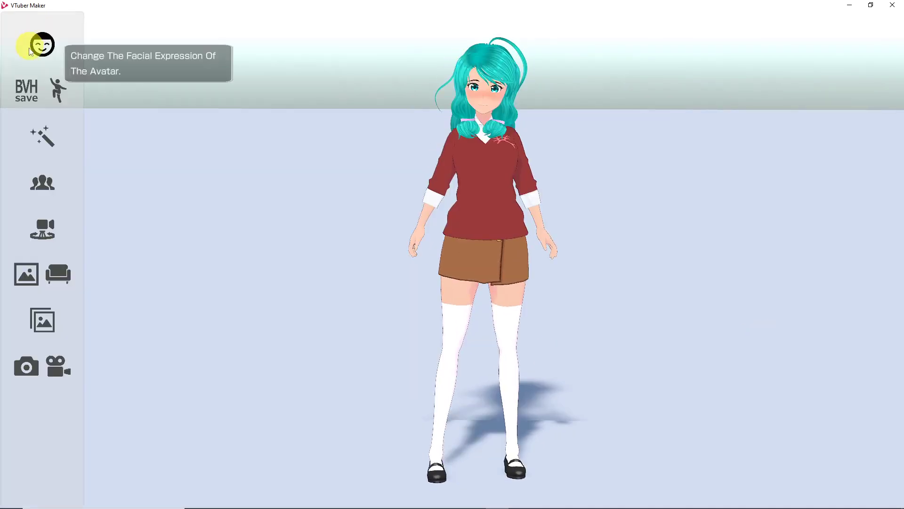
Record a BVH motion capture of Avatar 1 and save it to D:\
left_click(24, 89)
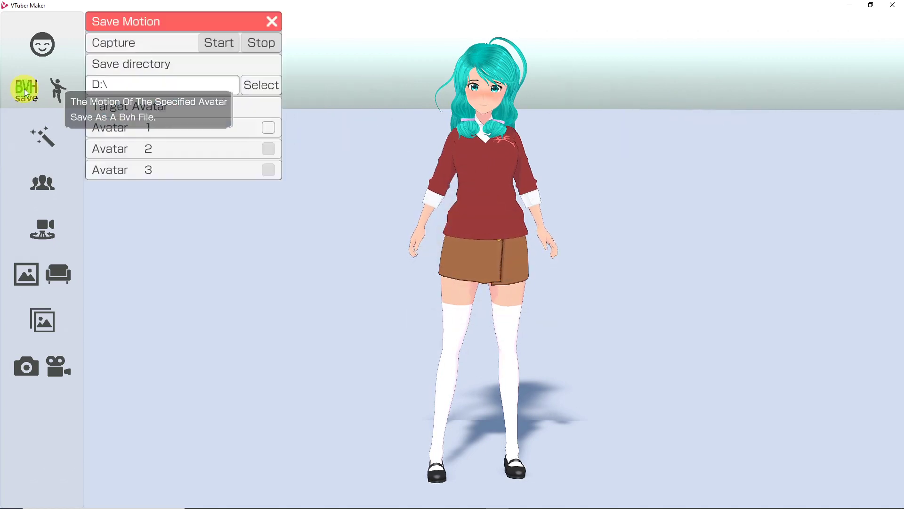
left_click(270, 129)
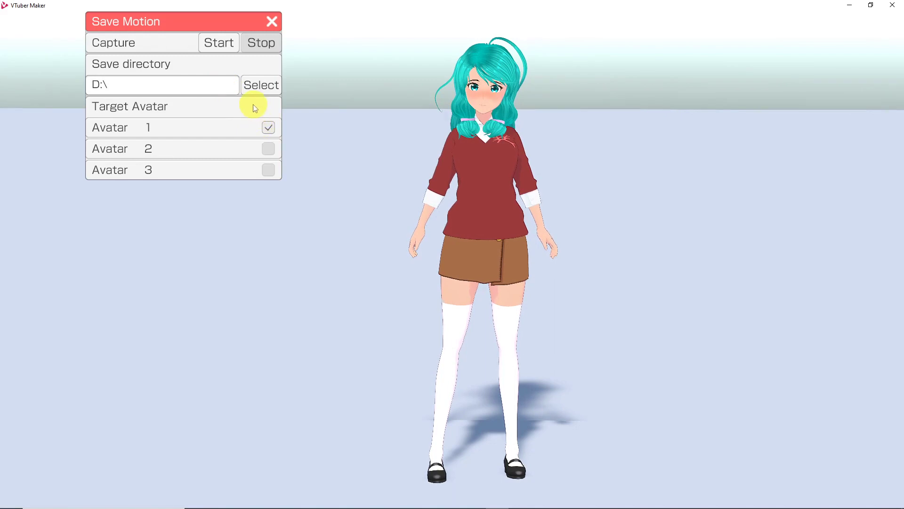
left_click(221, 44)
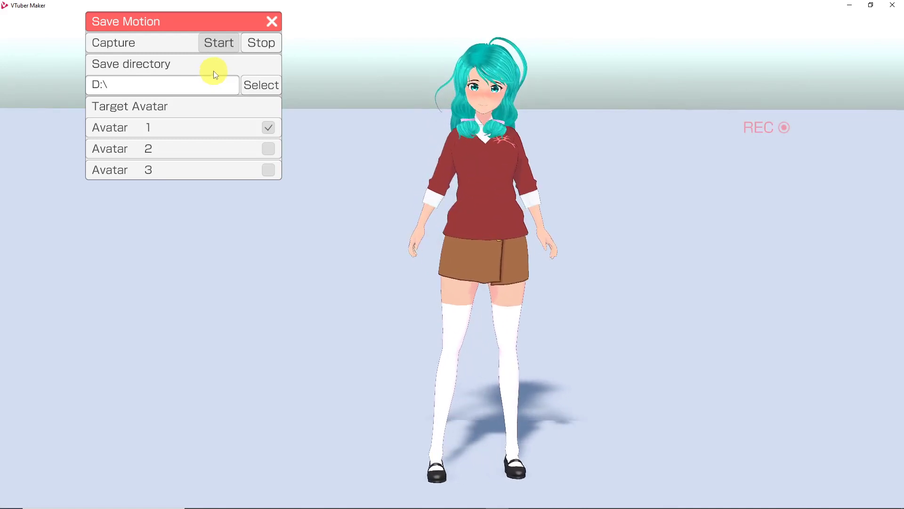
left_click(260, 46)
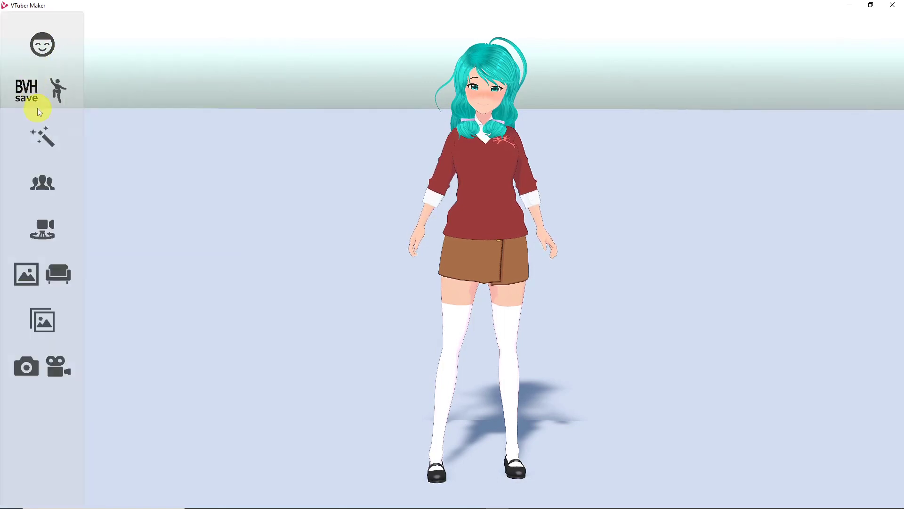
Preview the Hit 1, Fireworks and Cherry Blossom effects, then stop the cherry blossoms
left_click(43, 140)
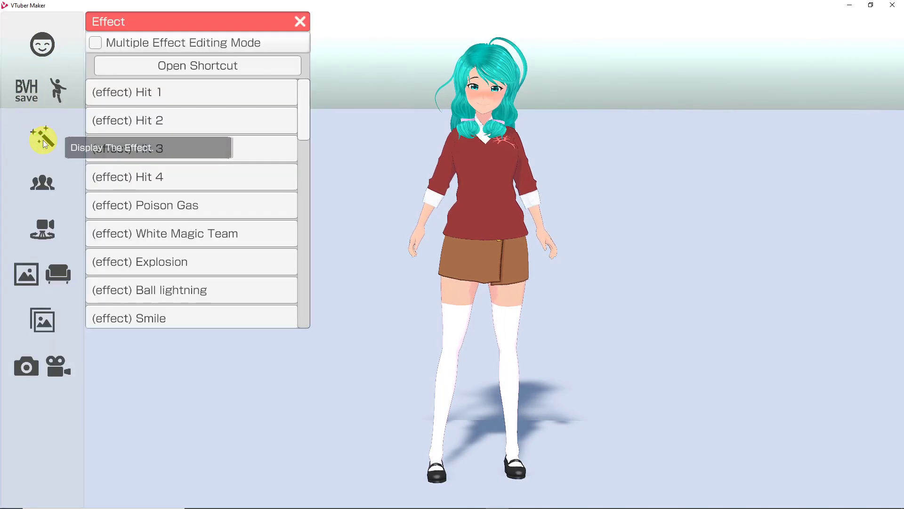
left_click(157, 91)
scroll(157, 233, "down", 5)
left_click(158, 234)
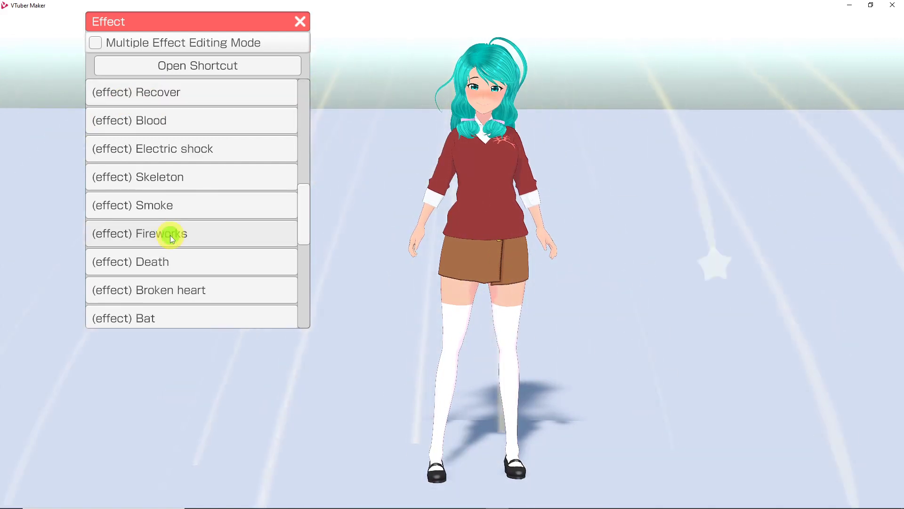
scroll(170, 236, "down", 5)
left_click(216, 236)
left_click(222, 239)
Browse the effect shortcut settings, then switch on Multiple Effect Editing Mode
scroll(242, 96, "up", 10)
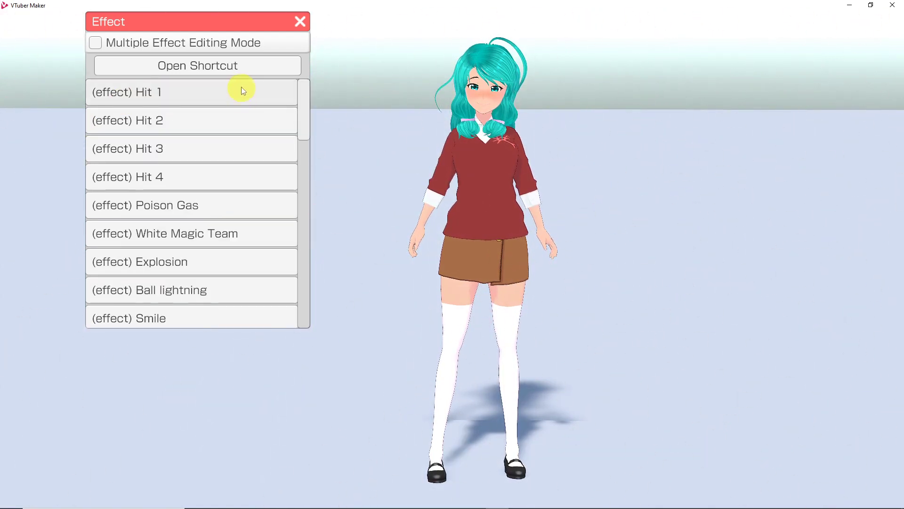
left_click(243, 64)
scroll(158, 355, "down", 10)
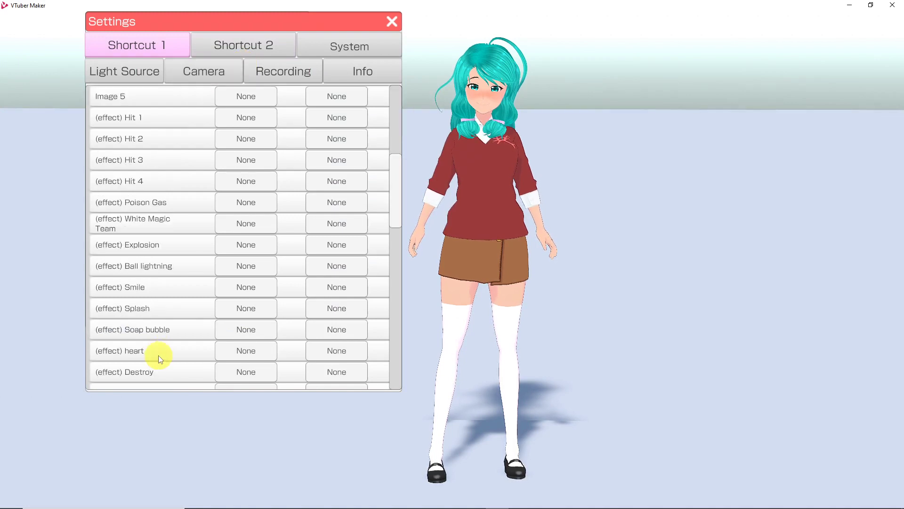
scroll(158, 360, "down", 15)
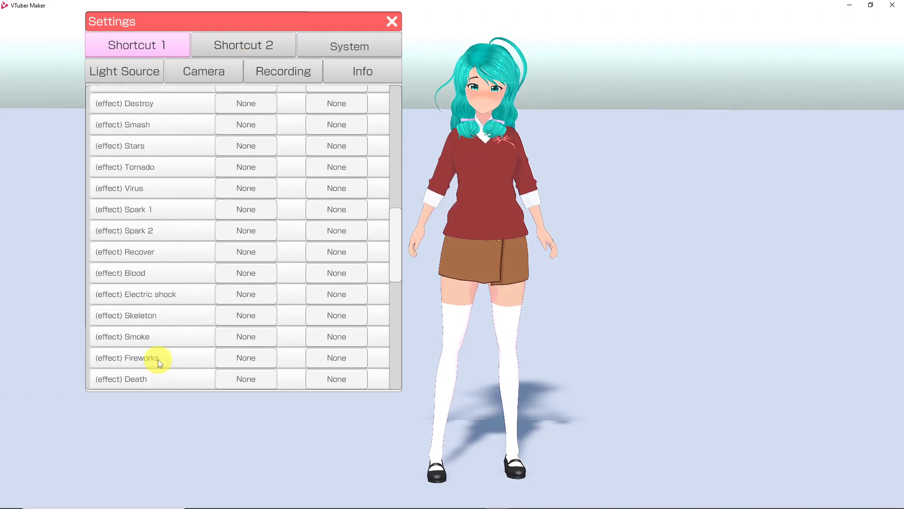
key("Escape")
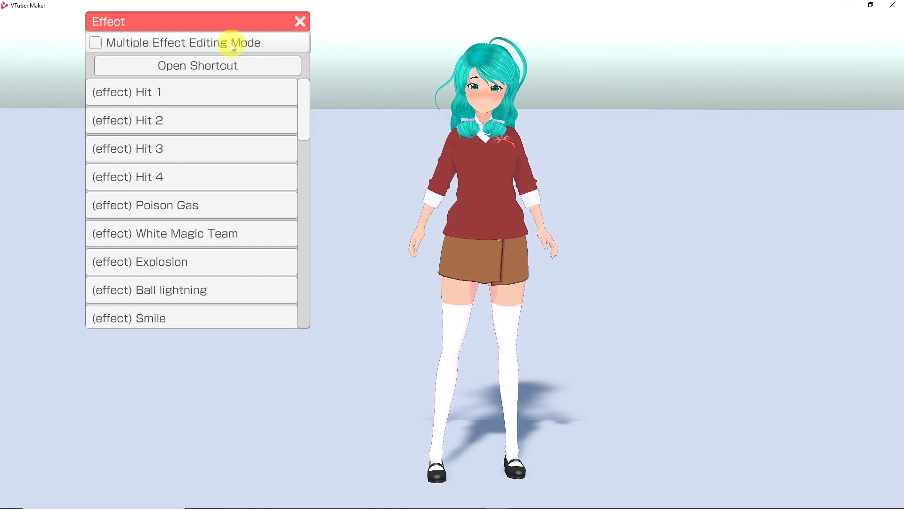
left_click(96, 44)
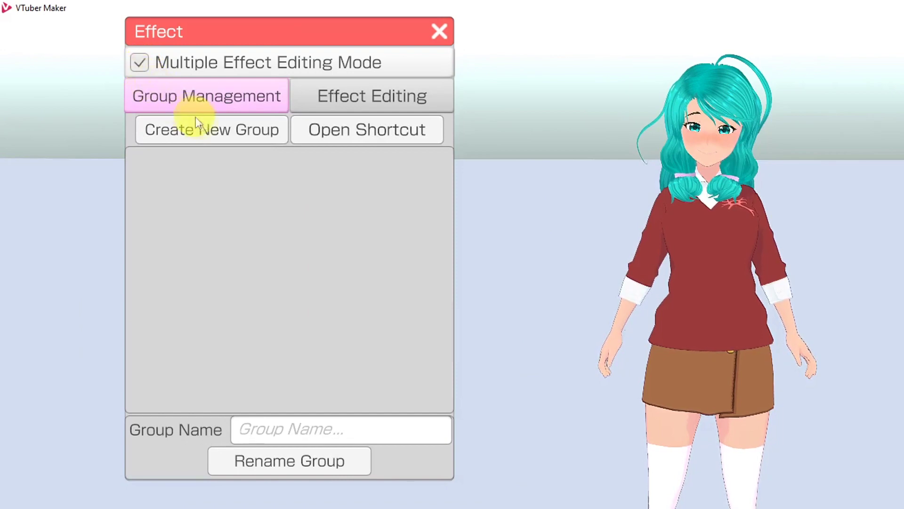
Create a new effect group and open its effect list for adding effects
left_click(220, 132)
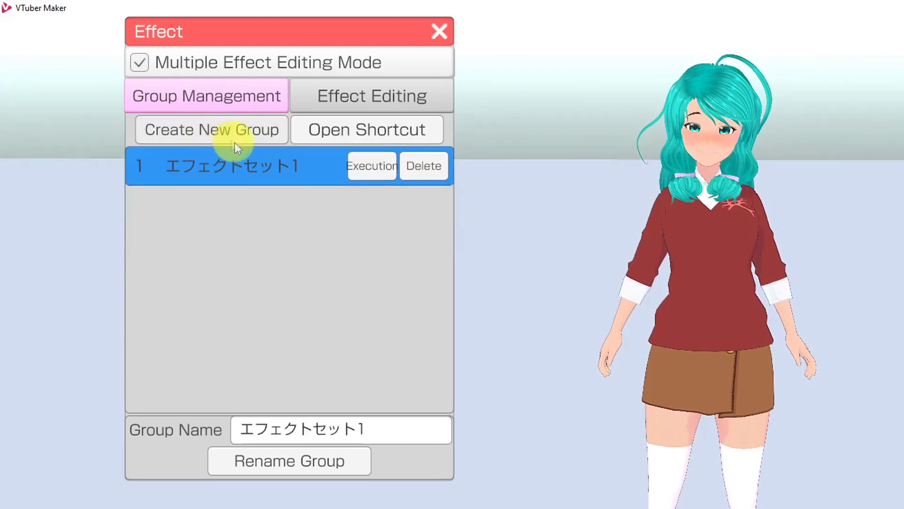
left_click(343, 100)
left_click(307, 161)
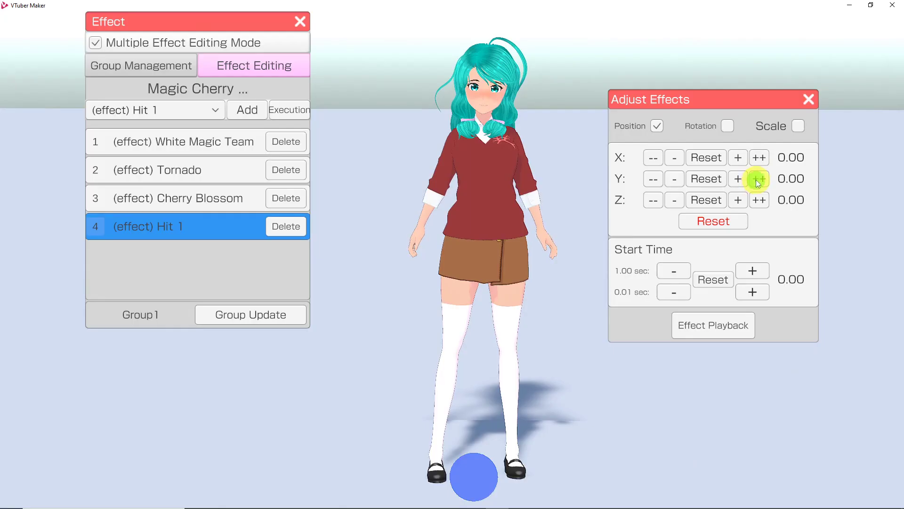
Raise the Hit 1 effect to the avatar's face, nudge it sideways, and preview it
left_click(758, 180)
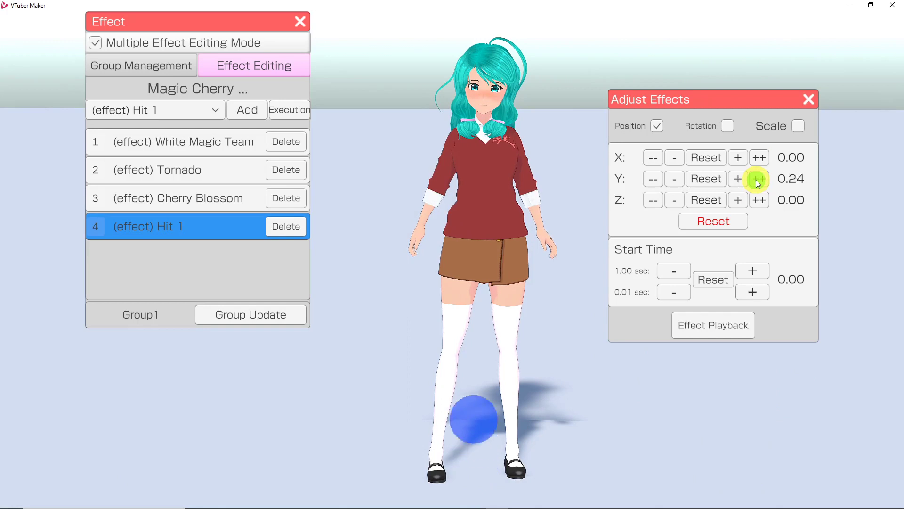
left_click(759, 181)
left_click(758, 180)
left_click(758, 180)
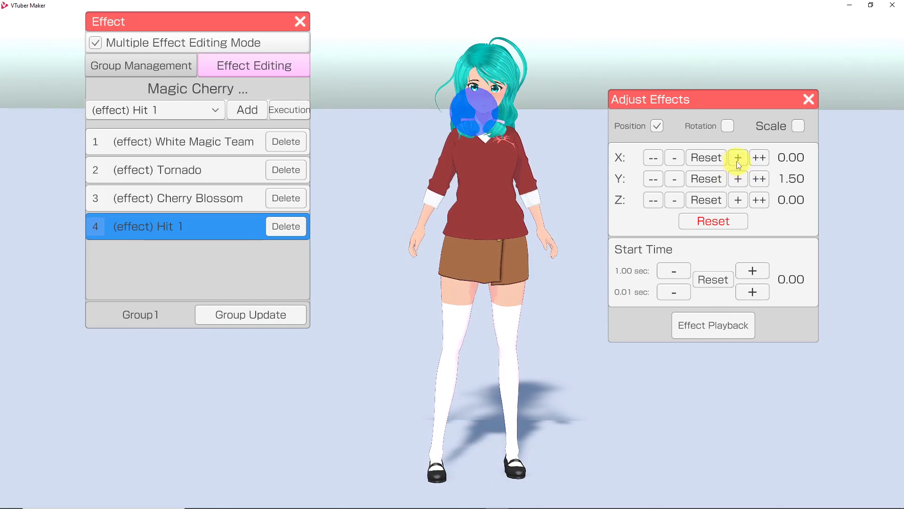
left_click(738, 159)
left_click(739, 160)
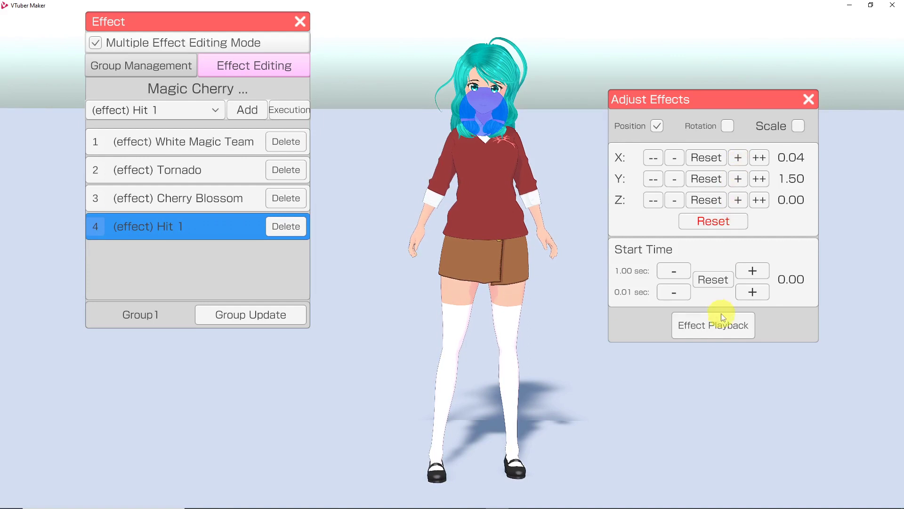
left_click(718, 330)
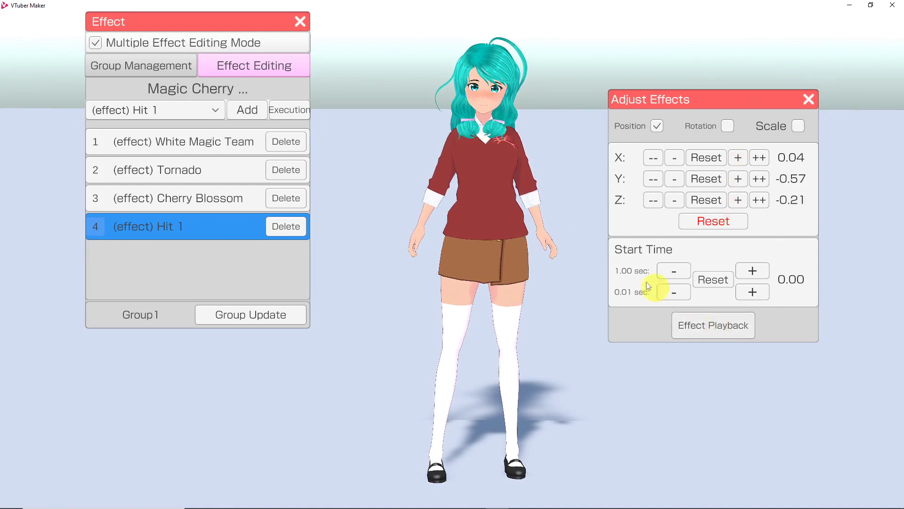
Update the Magic Cherry Blossoms group and play it
left_click(246, 315)
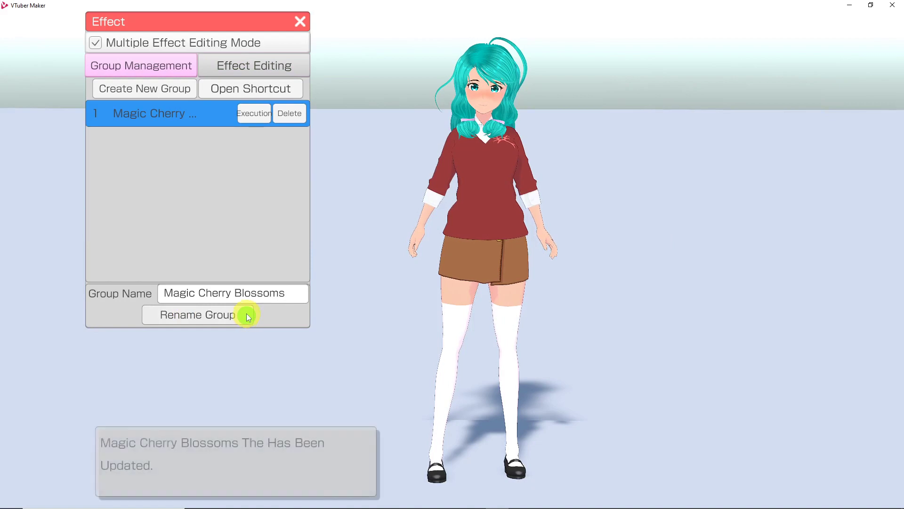
left_click(253, 114)
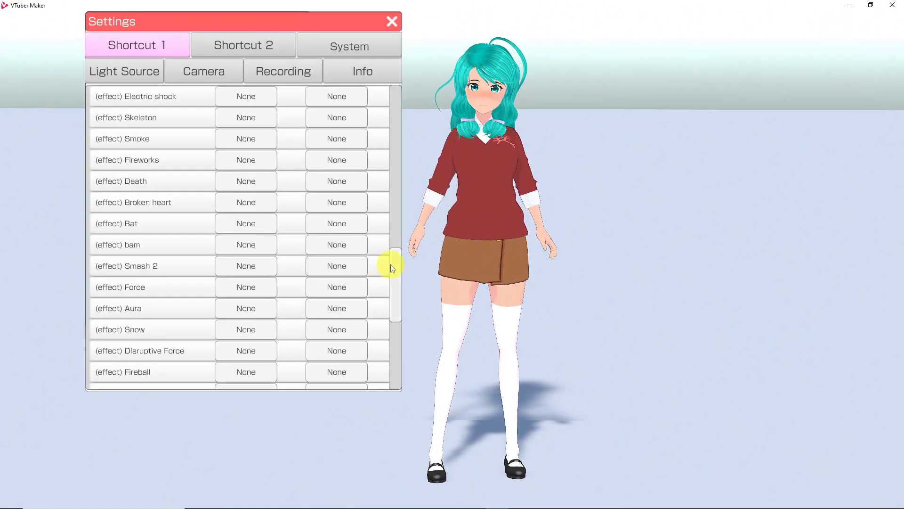
left_click_drag(391, 264, 382, 339)
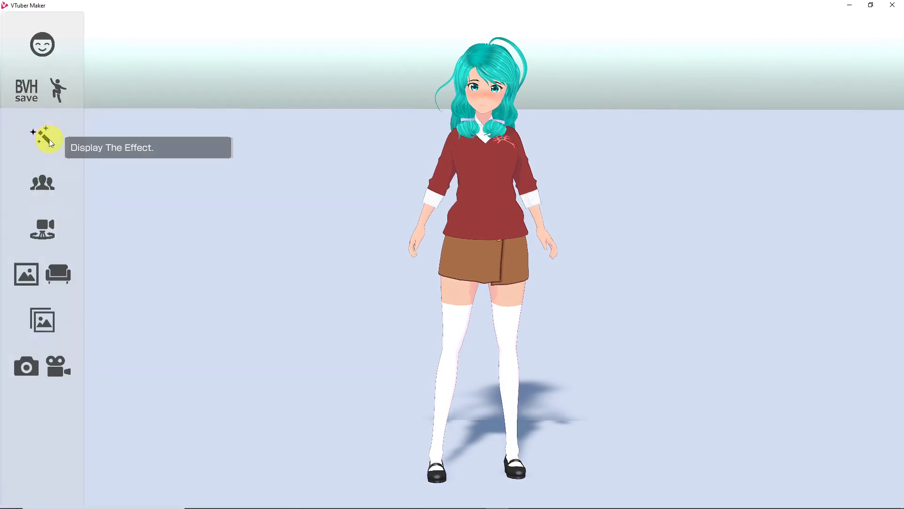
Zoom and orbit the camera around the avatar, then add that angle to the saved list
left_click(44, 231)
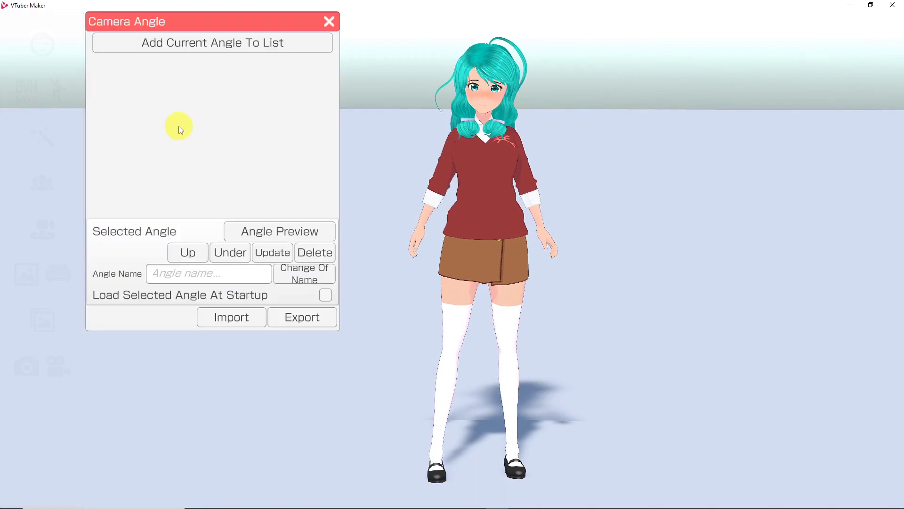
scroll(504, 198, "up", 5)
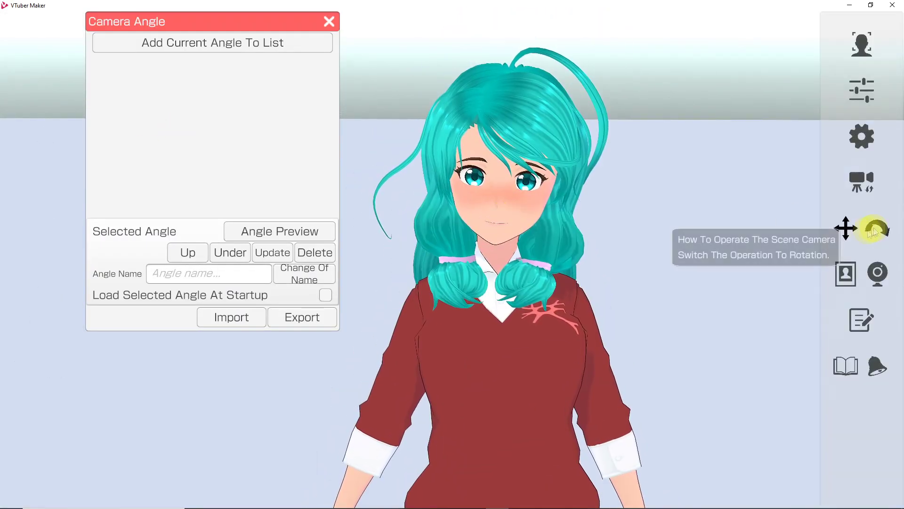
scroll(561, 258, "up", 3)
right_click_drag(560, 258, 578, 251)
left_click(227, 46)
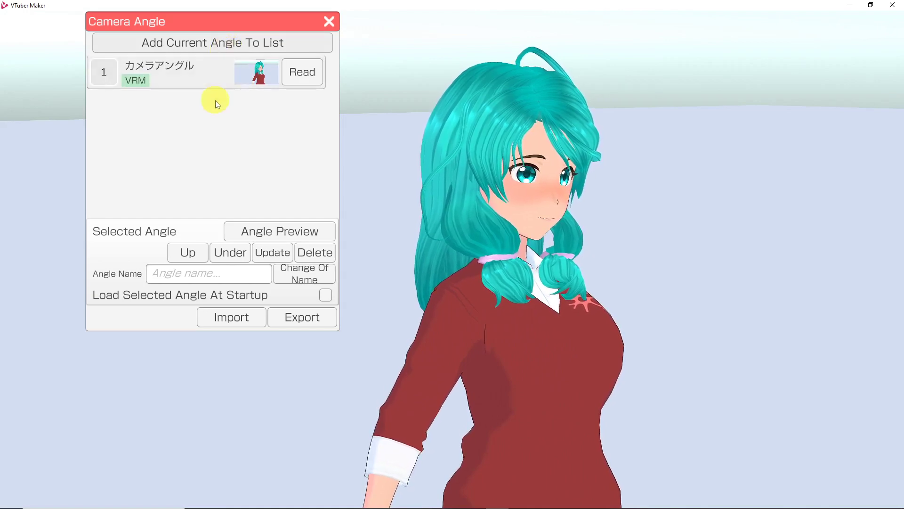
Reset to a full-body view and restore the first saved camera angle
left_click(865, 208)
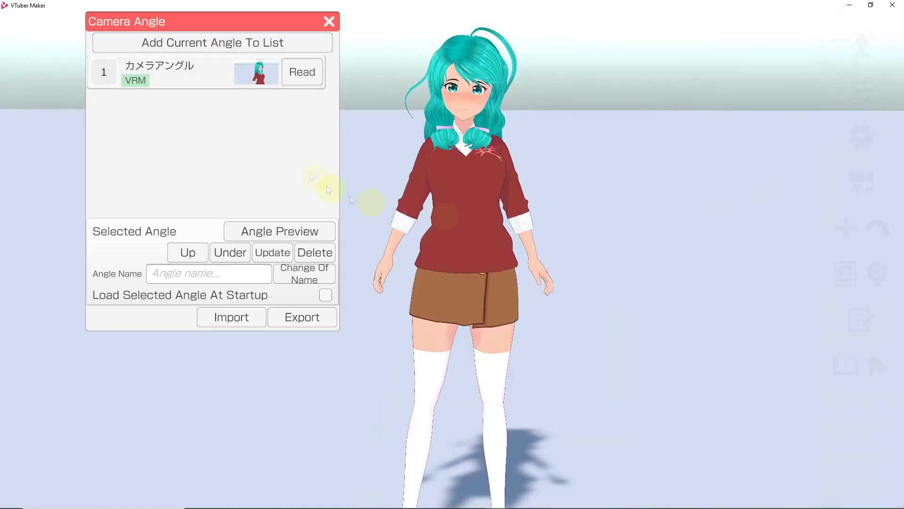
left_click(301, 75)
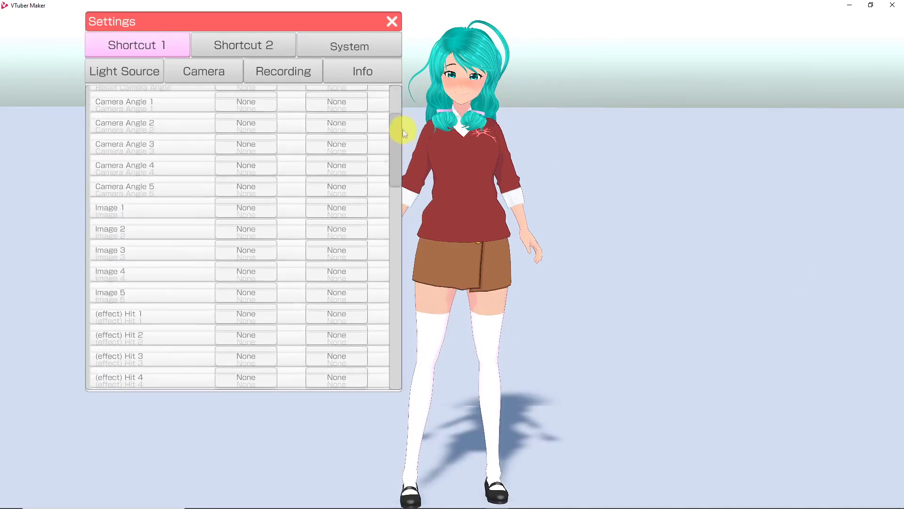
scroll(403, 118, "up", 3)
scroll(403, 116, "up", 2)
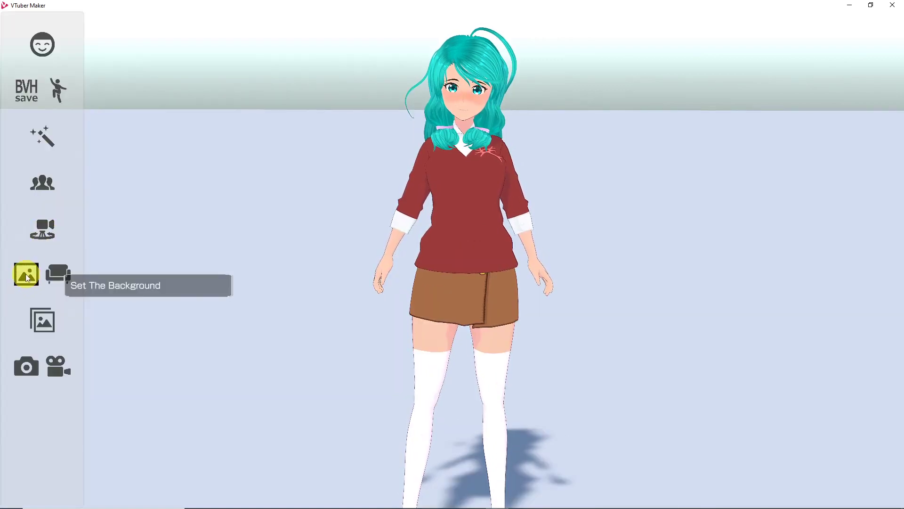
left_click(26, 277)
left_click(353, 44)
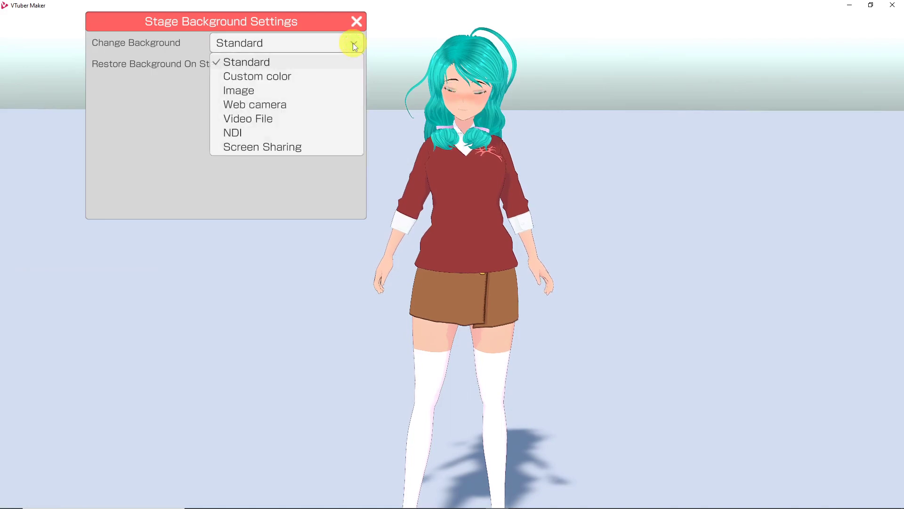
left_click(289, 75)
left_click(230, 90)
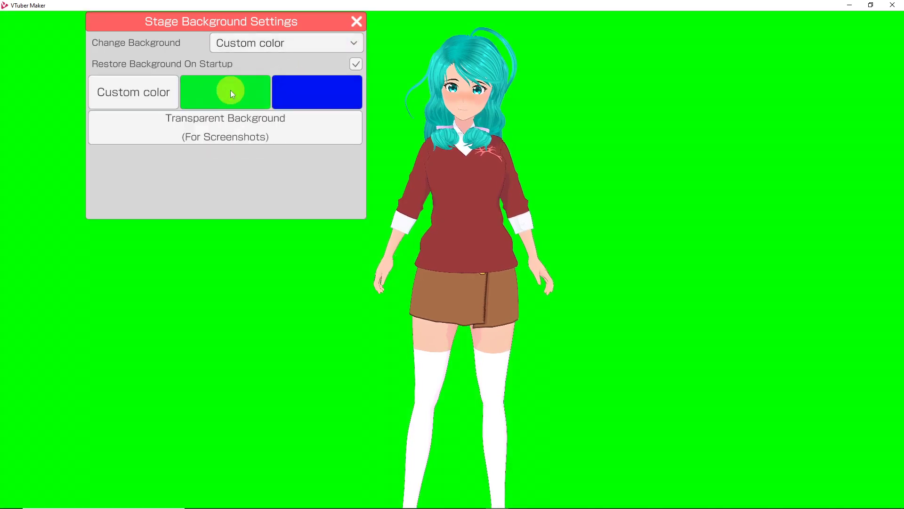
left_click(309, 91)
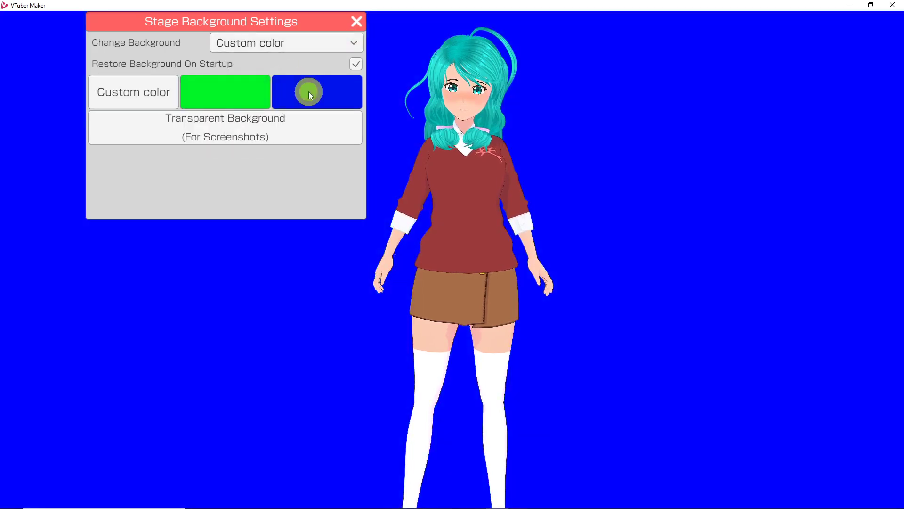
left_click(255, 127)
left_click(329, 43)
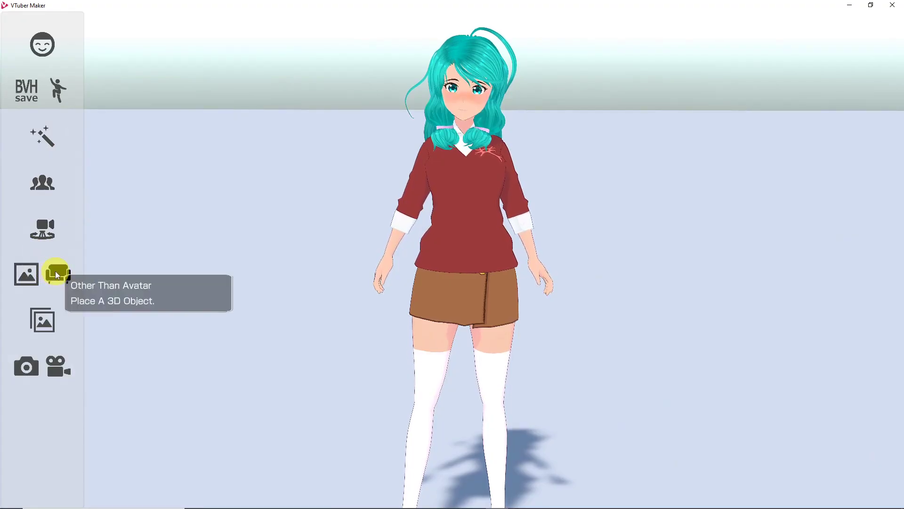
Copy Katana from the FBX Model folder into the stage object folder and reload the folder list
left_click(56, 273)
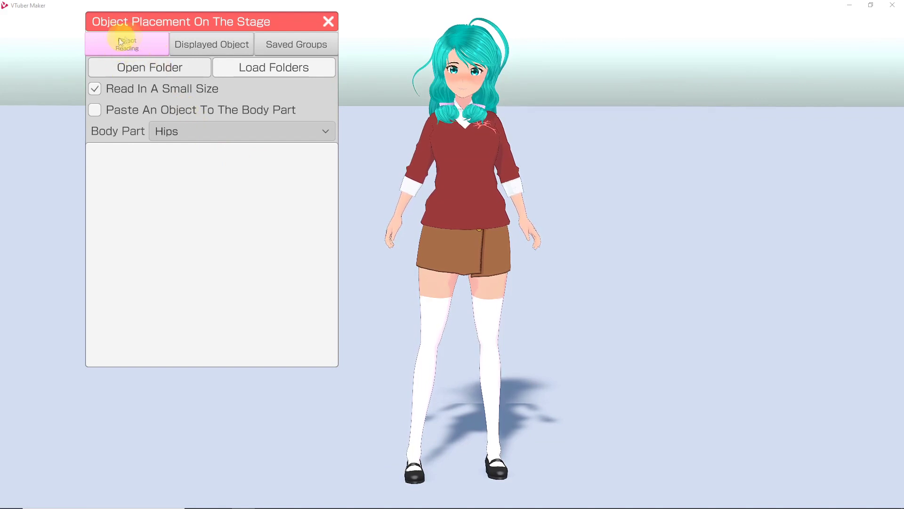
left_click(153, 73)
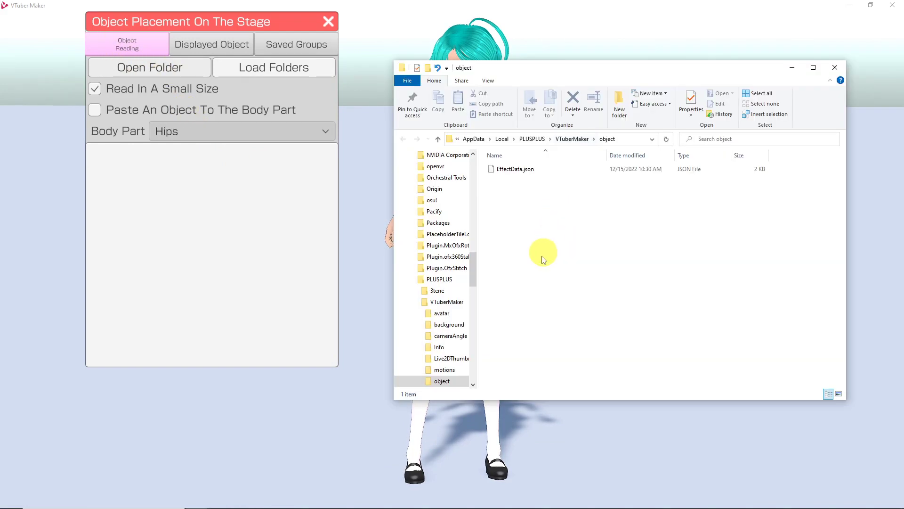
left_click_drag(903, 207, 244, 139)
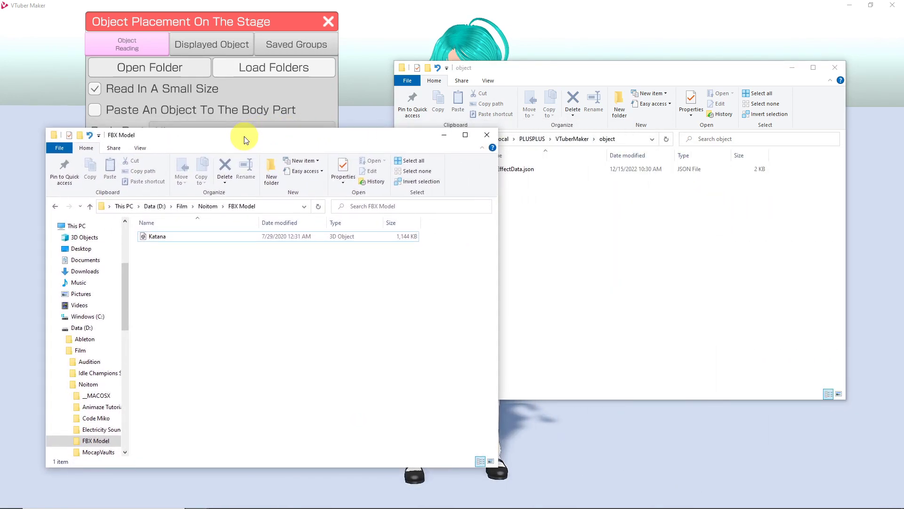
left_click_drag(157, 235, 571, 235)
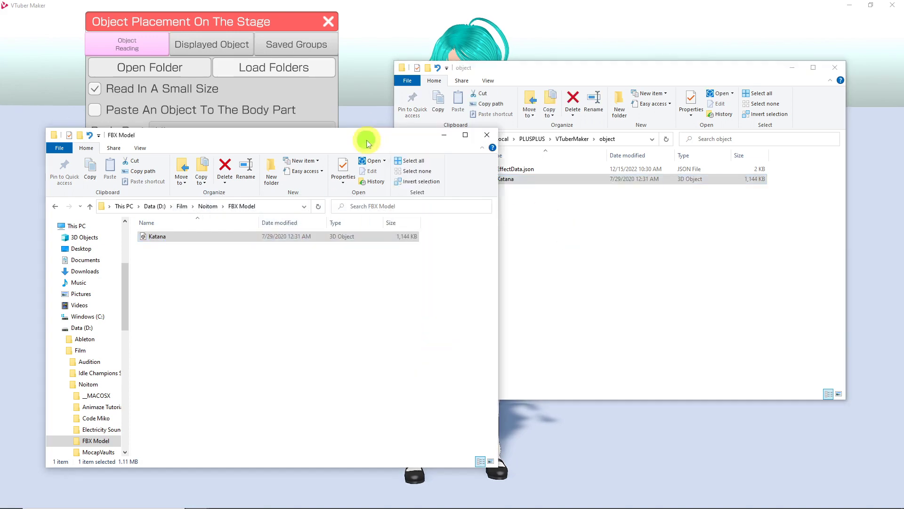
left_click(444, 135)
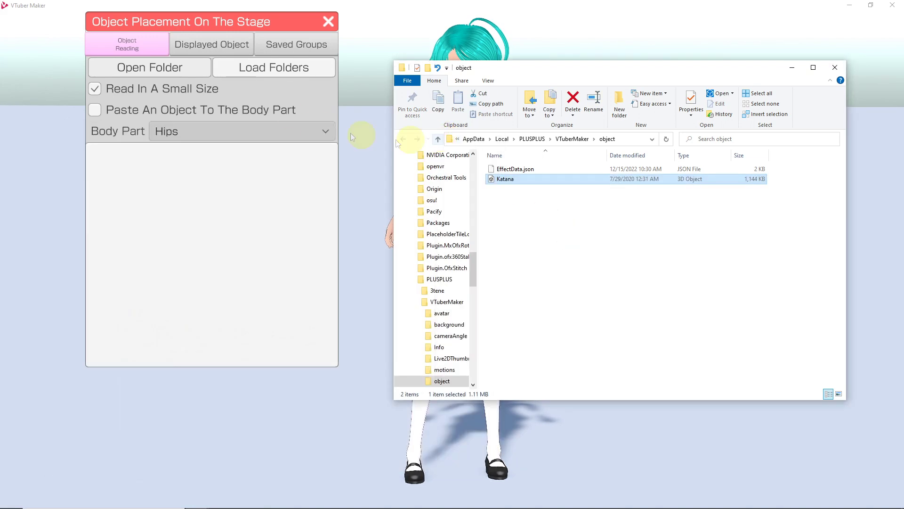
left_click(260, 71)
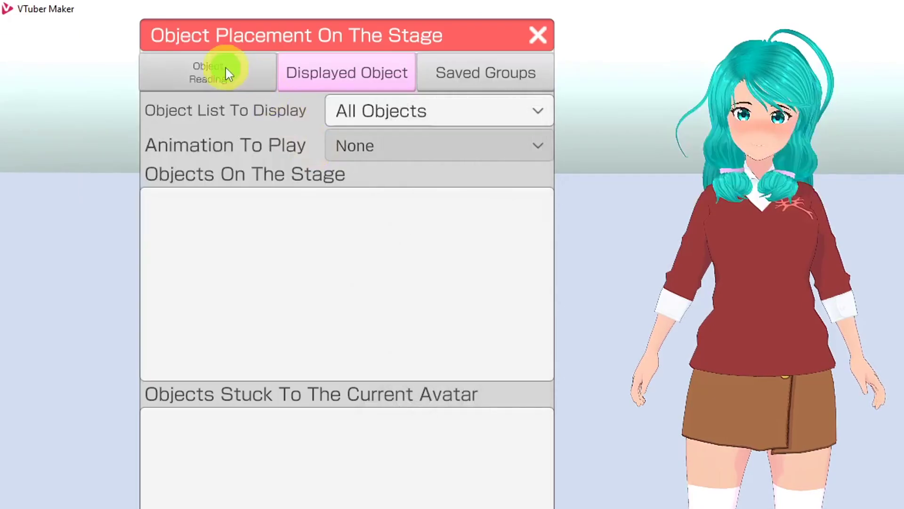
Load Katana.fbx attached to the right thumb 1st phalange, then open its adjustment settings
left_click(137, 44)
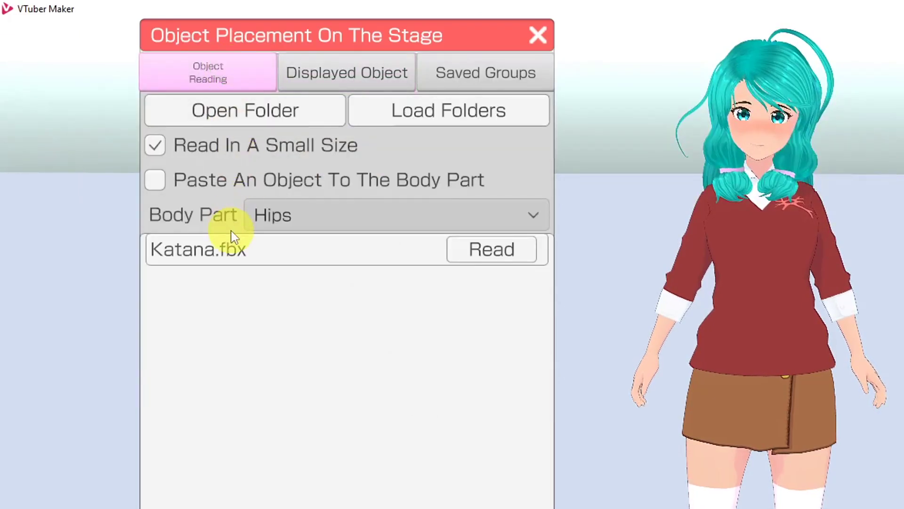
left_click(158, 182)
left_click(327, 221)
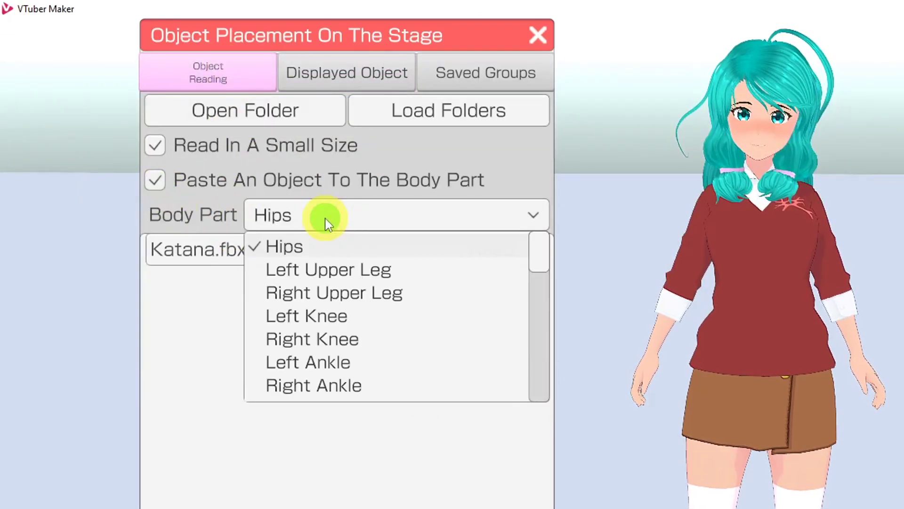
scroll(383, 316, "down", 10)
left_click(384, 316)
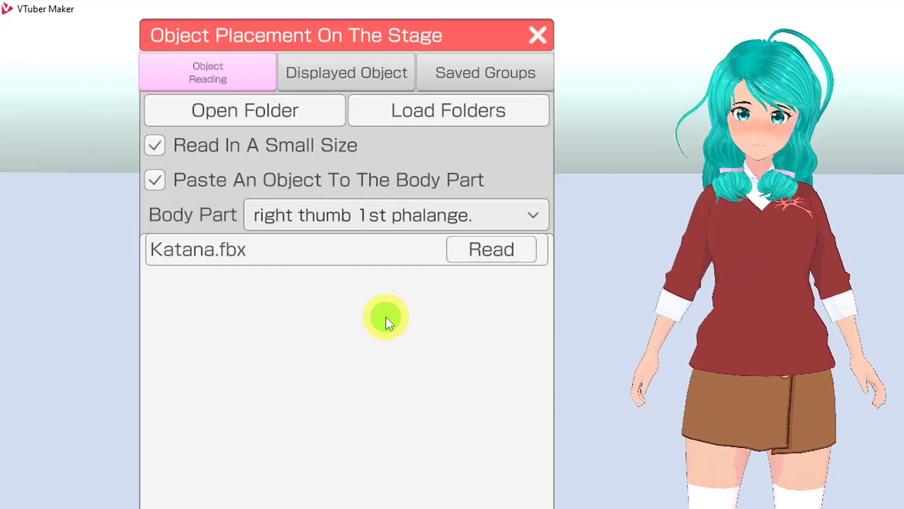
left_click(477, 254)
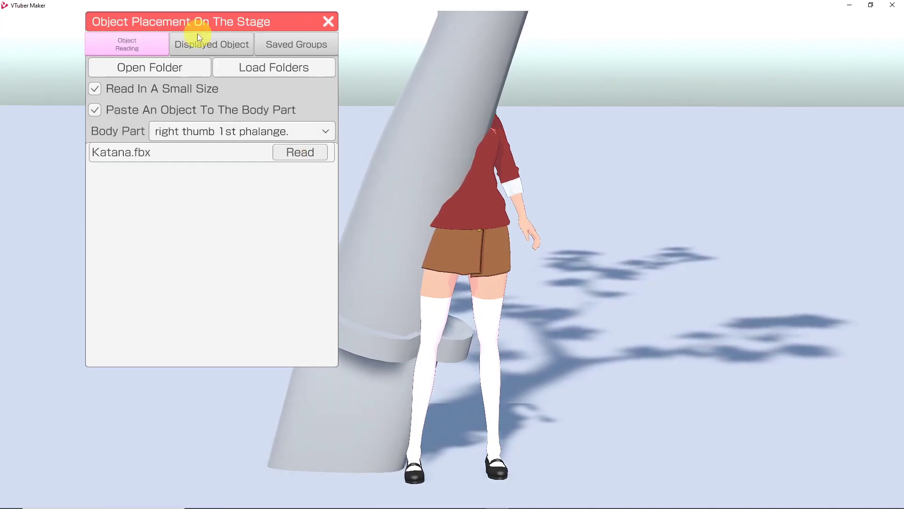
left_click(208, 42)
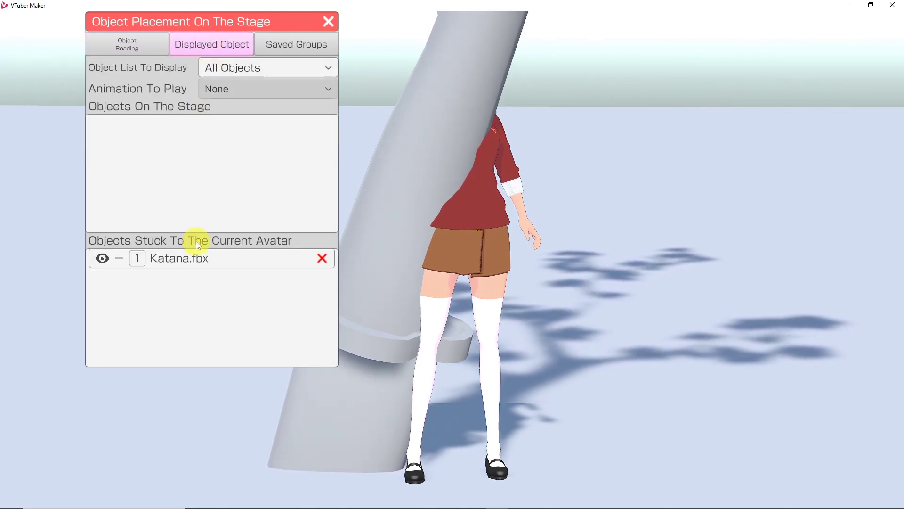
left_click(197, 256)
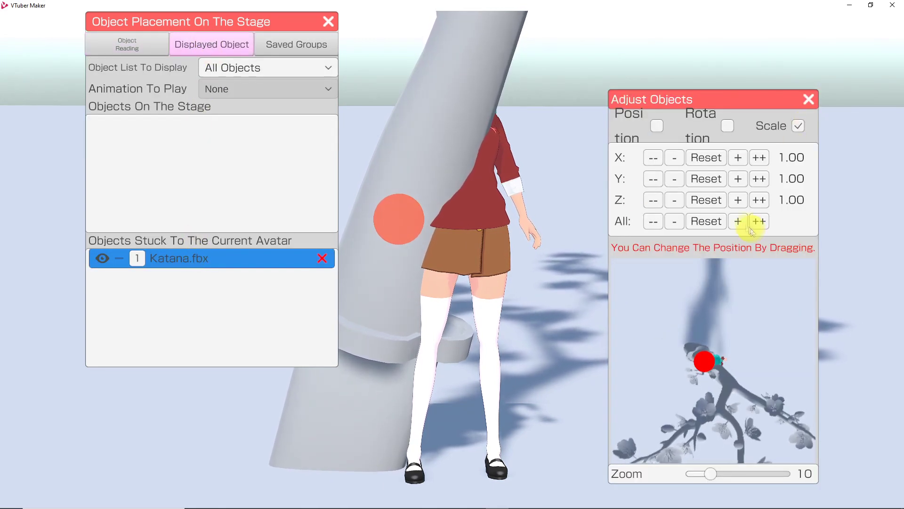
Shrink Katana.fbx twice on all axes, rotate it on Y, and shift it along Z beside the hip
left_click(653, 221)
left_click(654, 222)
left_click(728, 126)
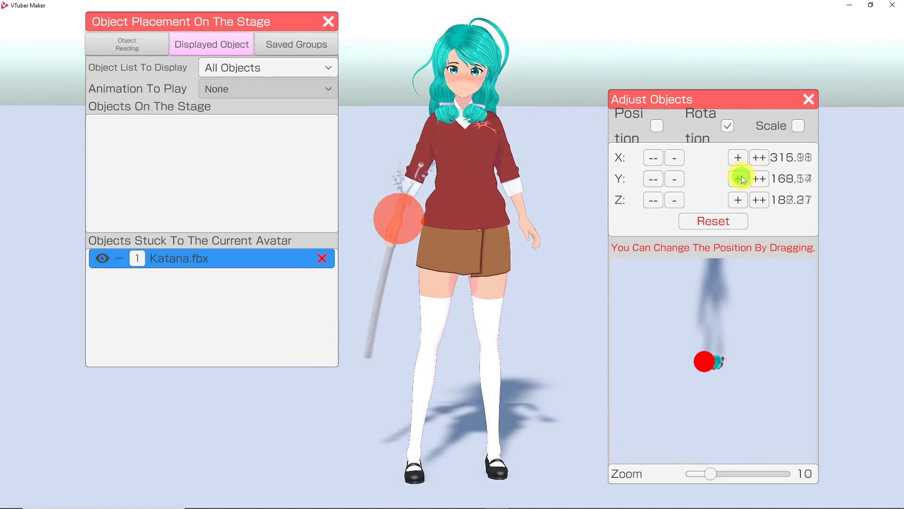
left_click(739, 179)
left_click(738, 180)
left_click(656, 126)
left_click(738, 200)
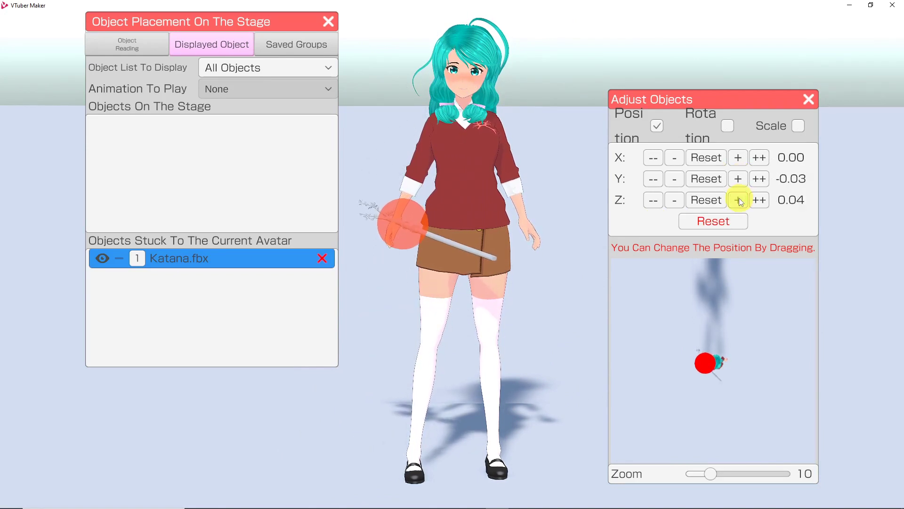
left_click(739, 199)
left_click(128, 44)
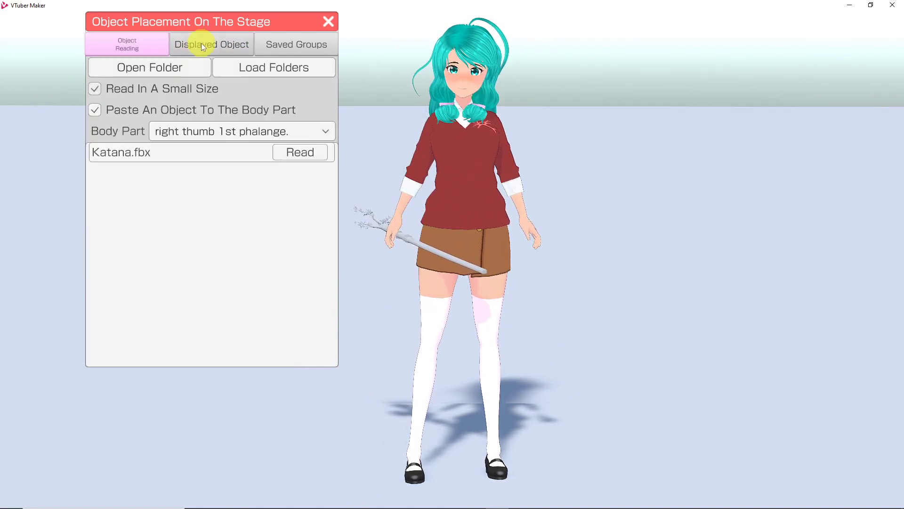
left_click(283, 49)
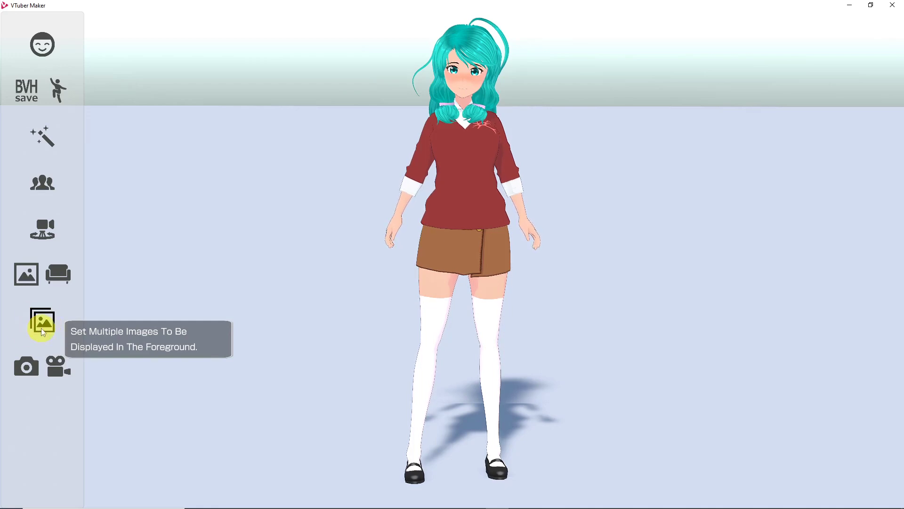
Show the foreground images, dragging the flower lower left and the teddy bear up onto the shoulder
left_click(43, 319)
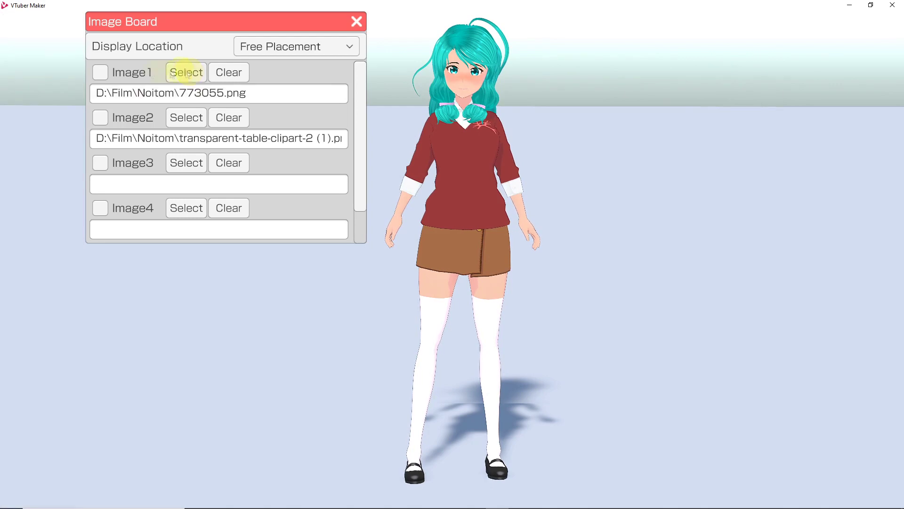
left_click(100, 72)
left_click_drag(470, 272, 351, 424)
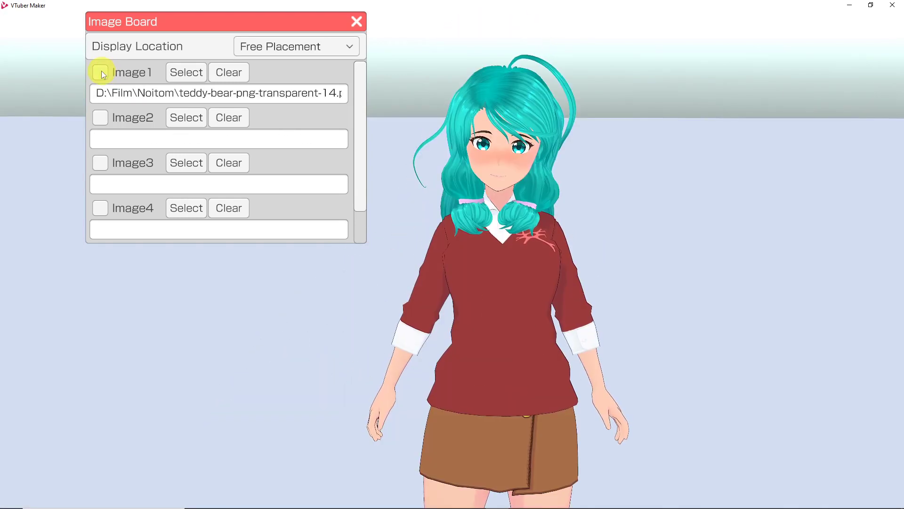
left_click(100, 73)
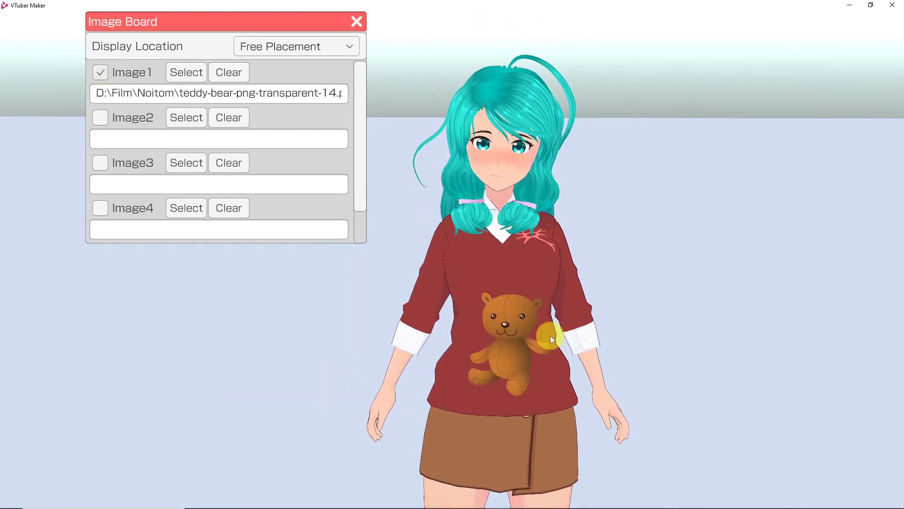
left_click_drag(550, 339, 565, 199)
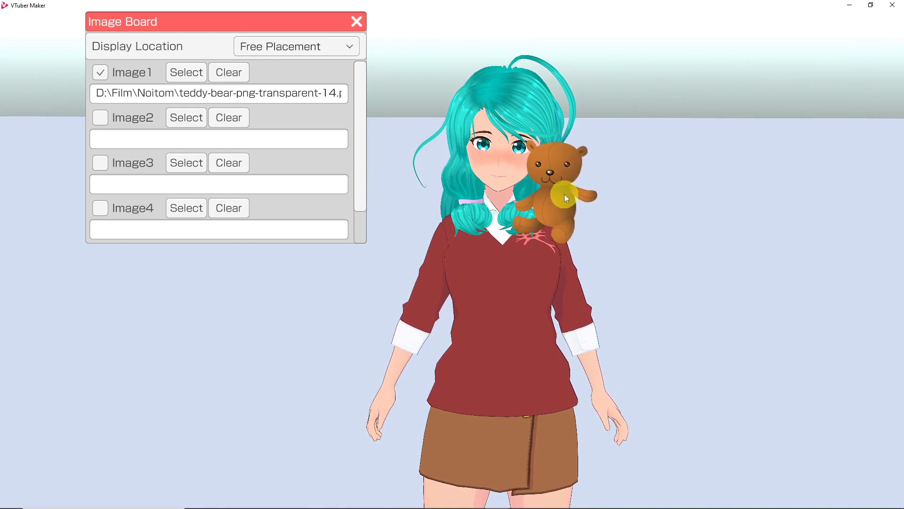
Toggle the Image1 teddy bear off, back on, and off again
left_click(100, 73)
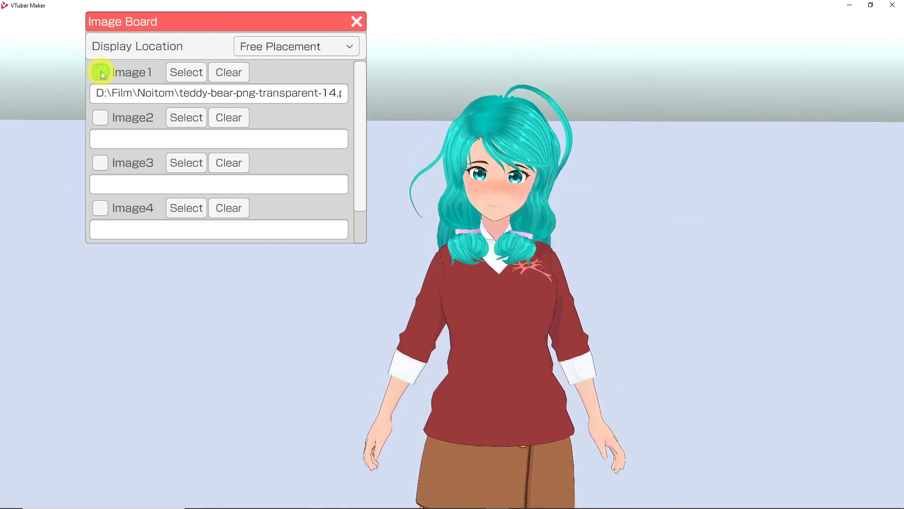
left_click(103, 74)
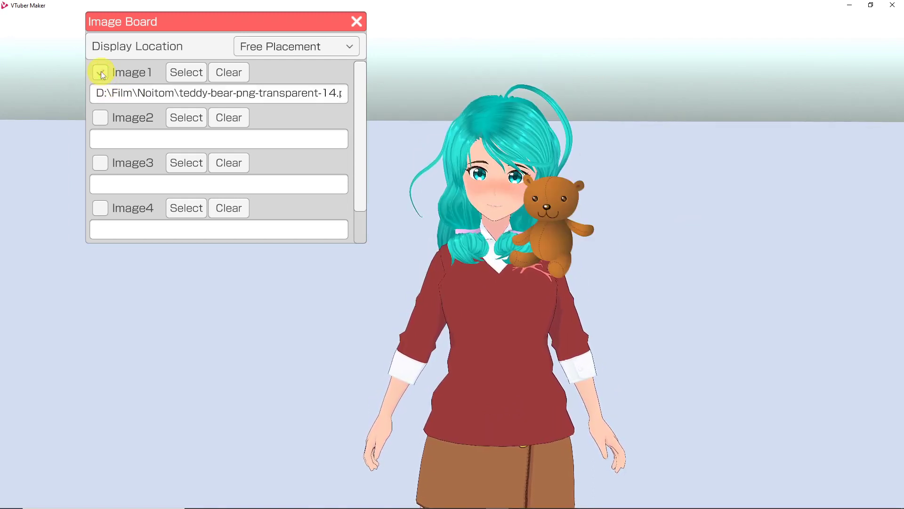
left_click(101, 72)
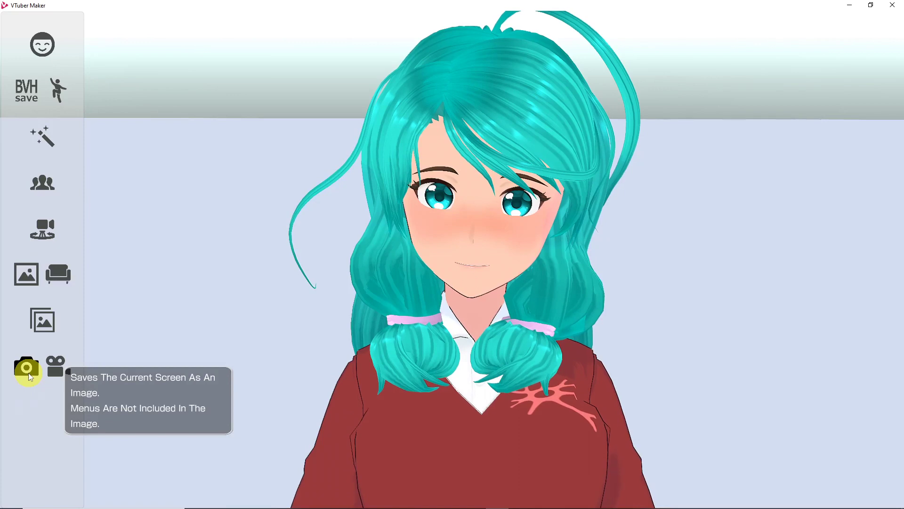
Save a screenshot of the view, then record a short video of the avatar and stop it
left_click(28, 372)
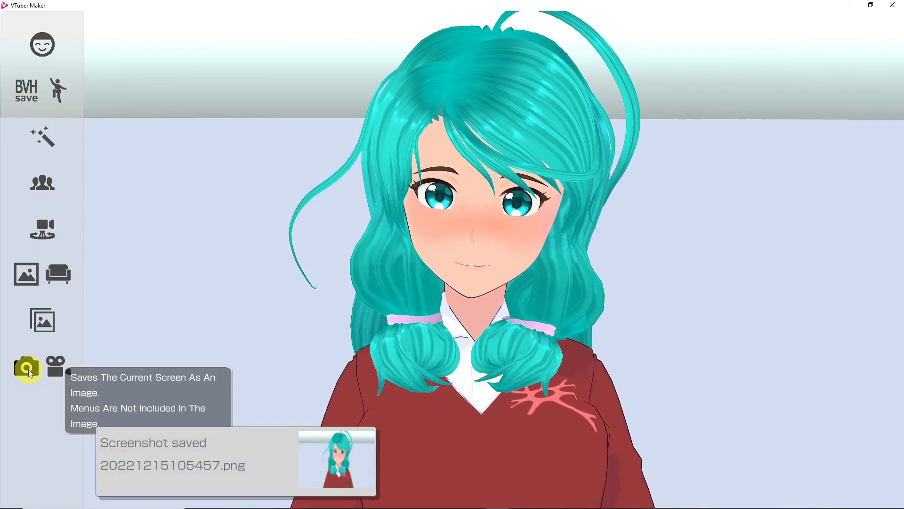
left_click(57, 368)
left_click(56, 369)
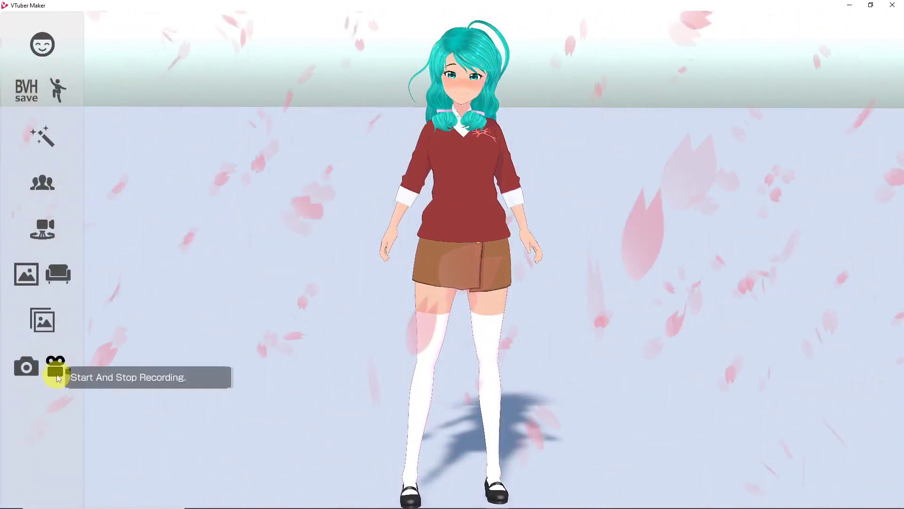
left_click(57, 369)
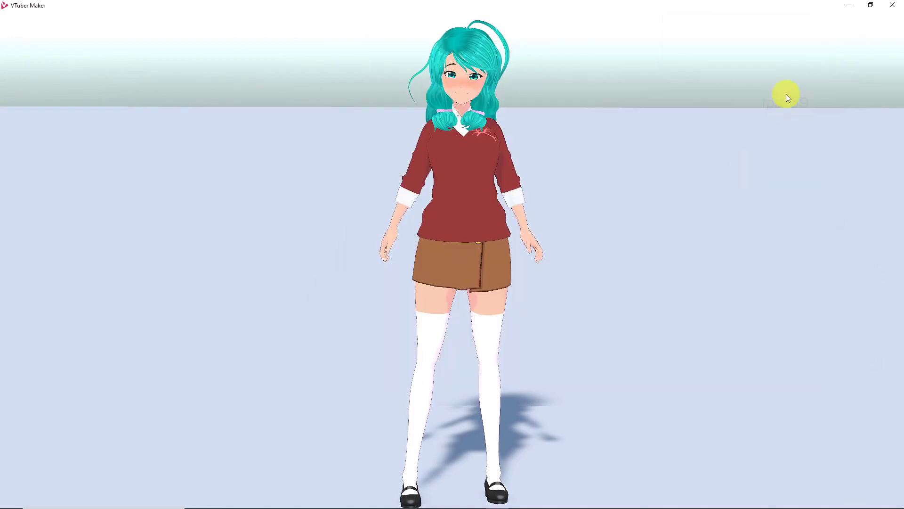
Close the File Explorer window showing the VTuberMaker videos folder
mouse_move(855, 28)
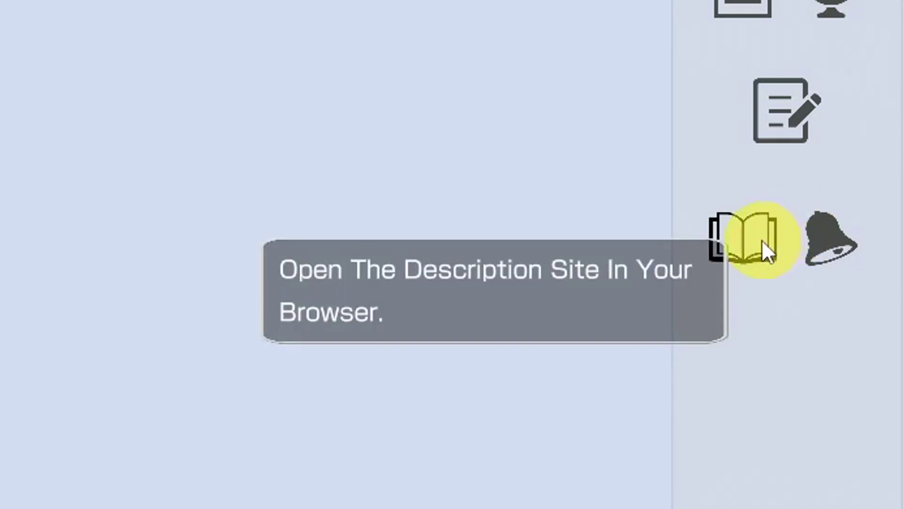
Open the 3tene description site, view Operating environment, then jump to the FAQ and scroll through it
left_click(761, 239)
left_click(49, 161)
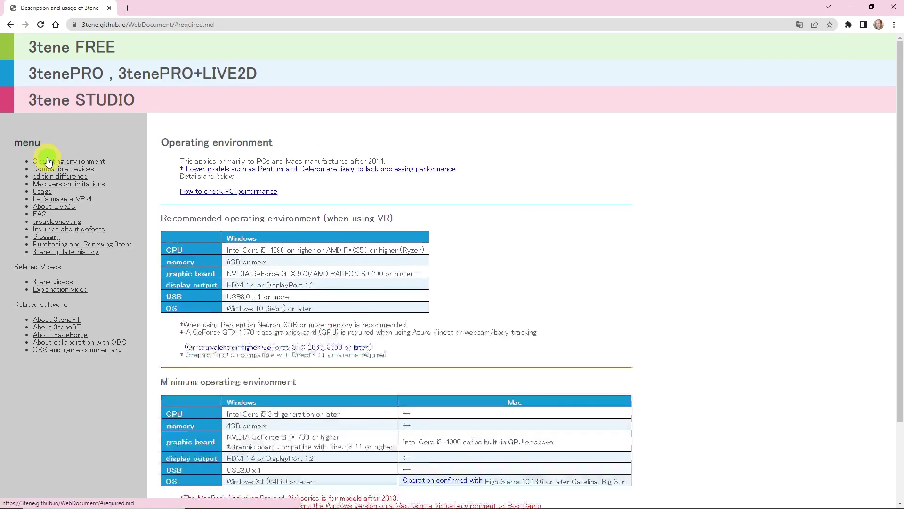
left_click(43, 214)
scroll(218, 198, "down", 5)
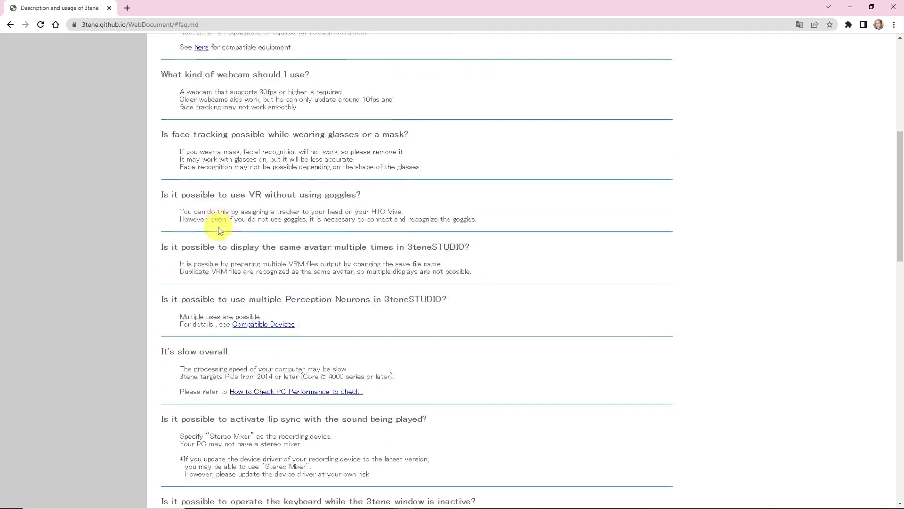
scroll(218, 230, "up", 7)
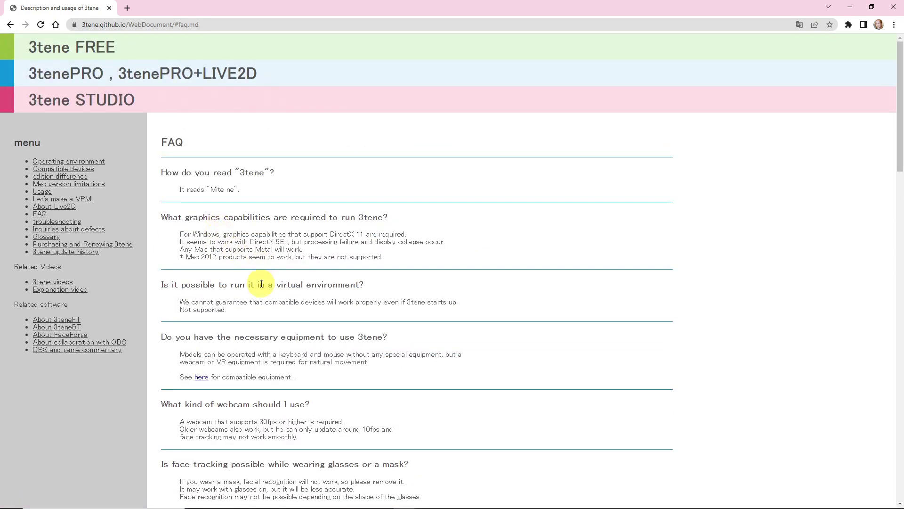
scroll(263, 329, "down", 2)
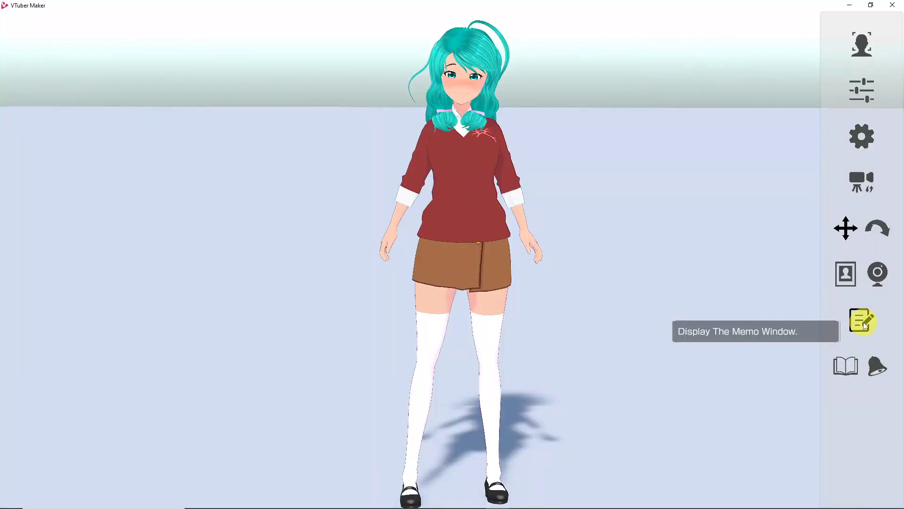
Open the Note memo, load a file into it, and reset Avatar 1's webcam reference position
left_click(863, 322)
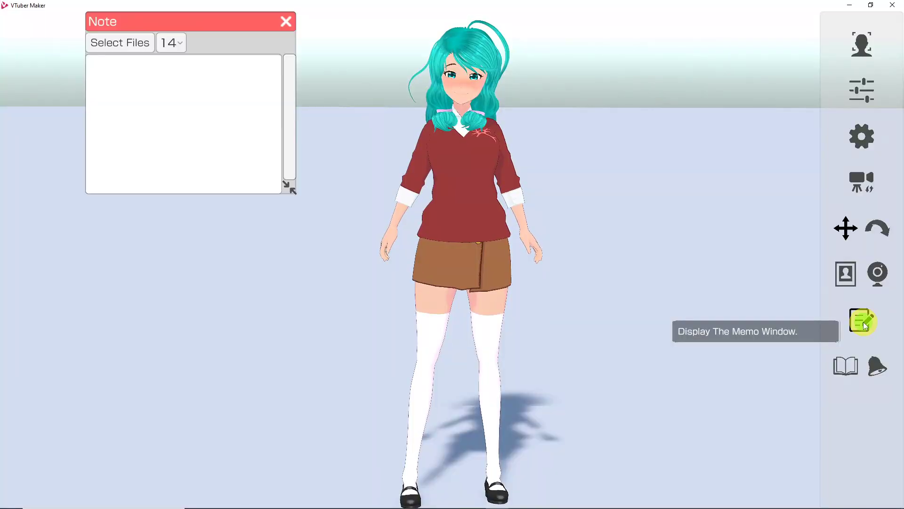
left_click(137, 43)
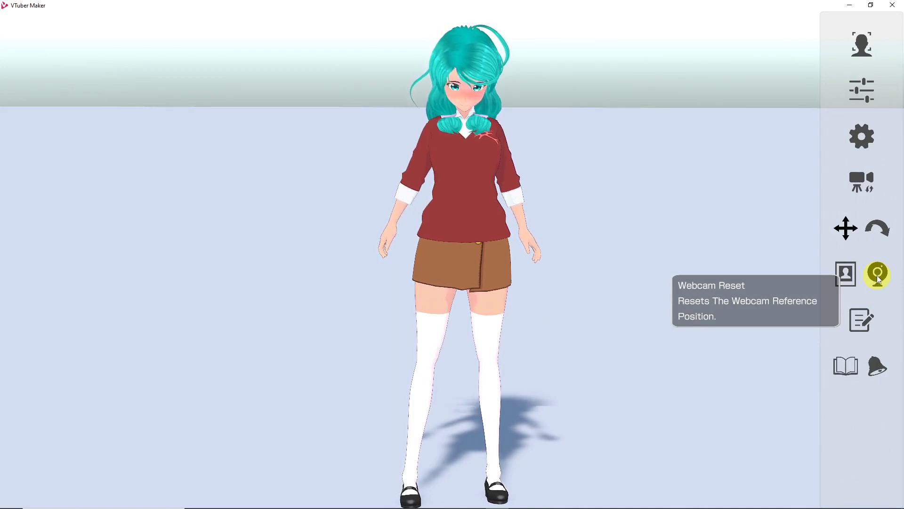
left_click(879, 278)
left_click(878, 277)
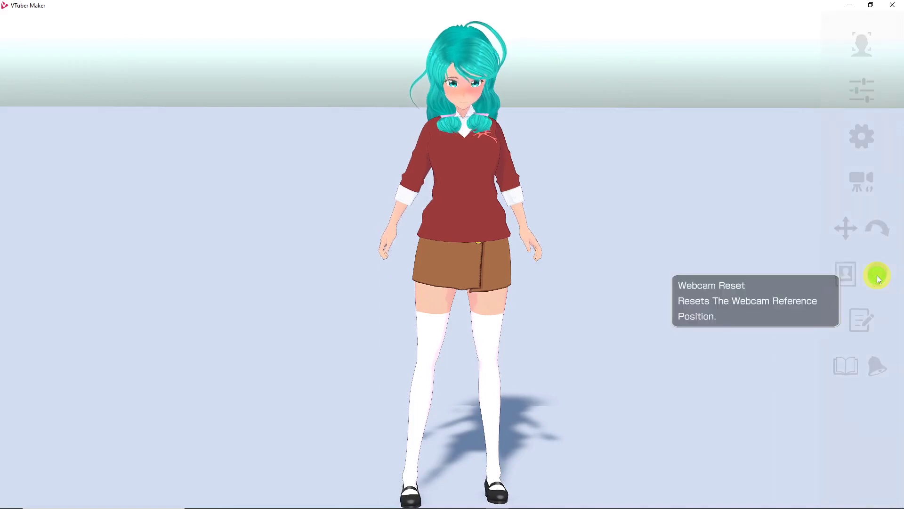
Choose Avatar 1's webcam image preview and decline displaying it with No
left_click(848, 275)
left_click(848, 275)
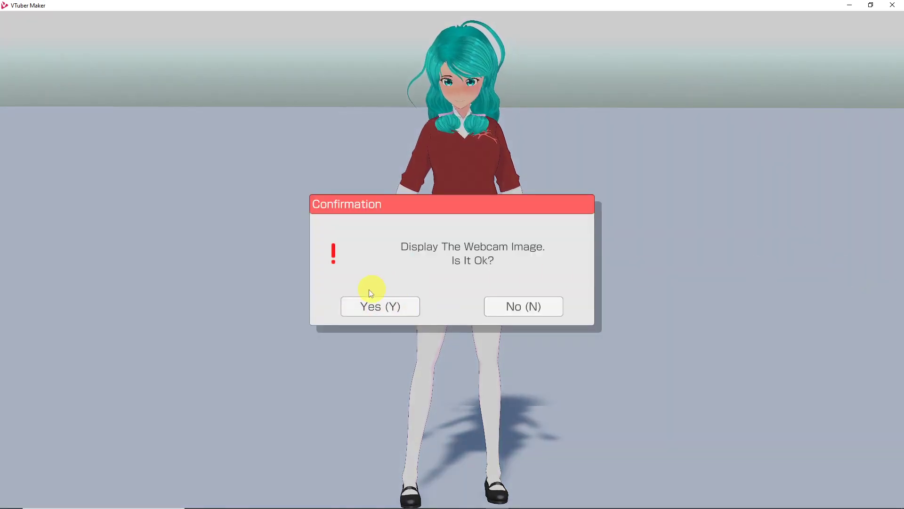
left_click(540, 312)
mouse_move(878, 277)
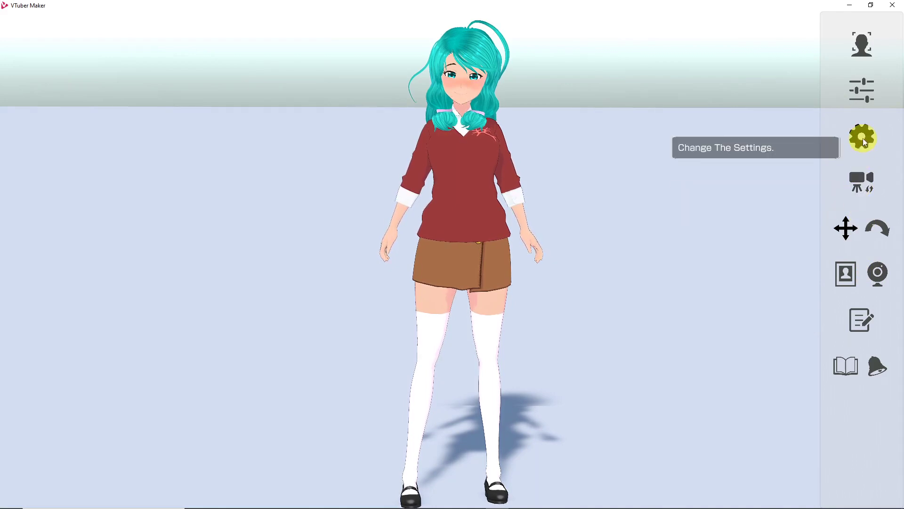
Open Settings and view the Shortcut 1 and Shortcut 2 tabs
left_click(864, 143)
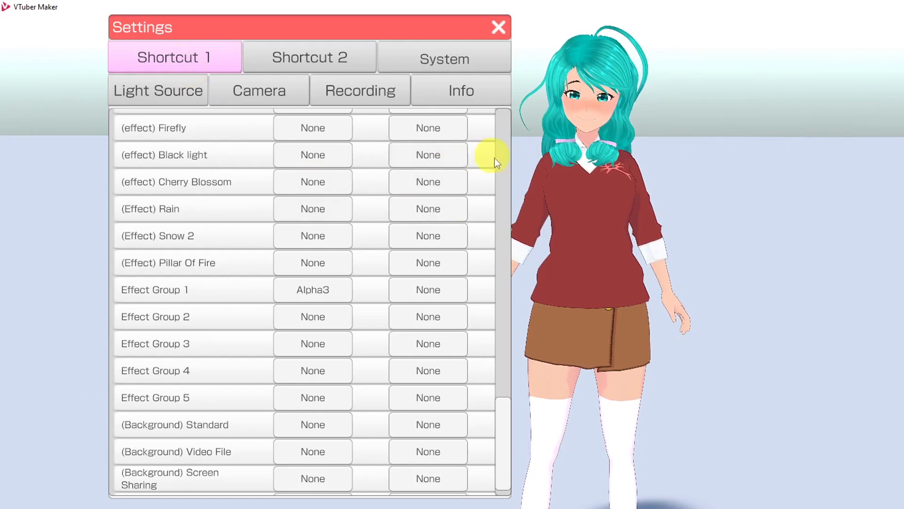
left_click_drag(499, 400, 513, 121)
left_click(286, 55)
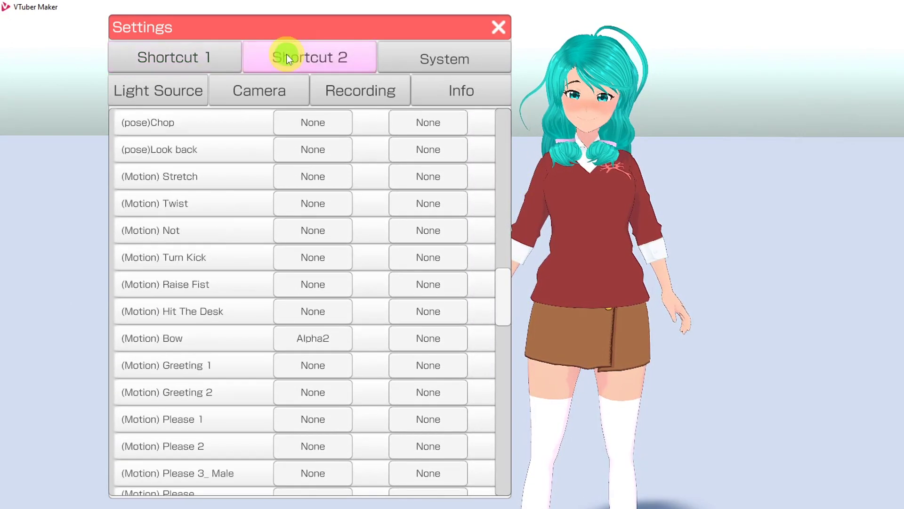
left_click_drag(507, 282, 484, 234)
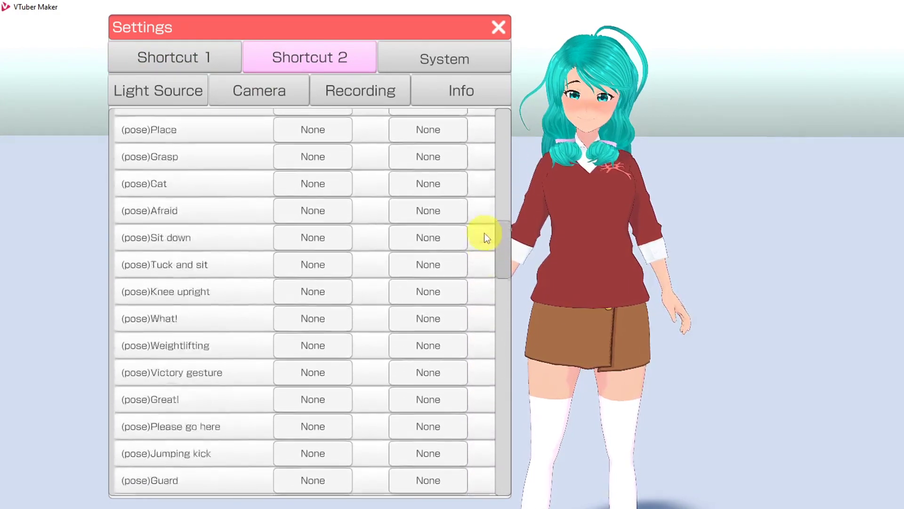
Scroll through the System settings down to the Other options
left_click(444, 58)
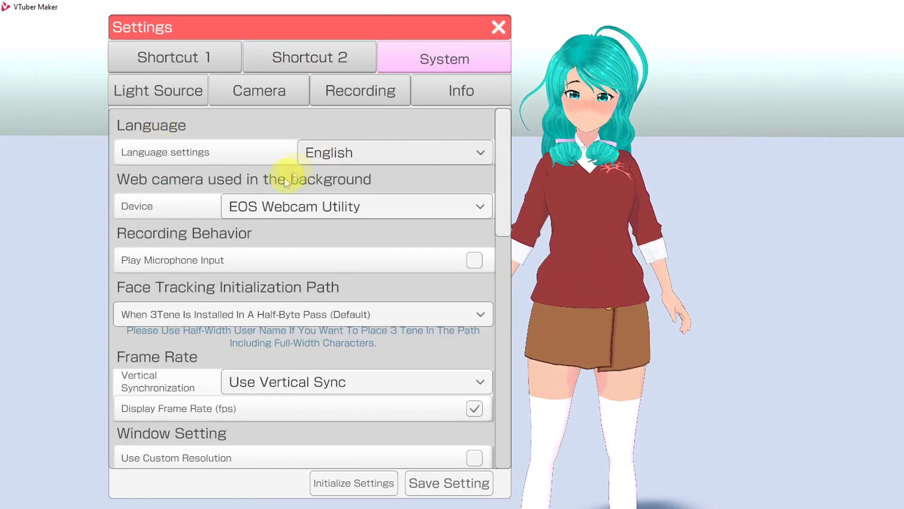
scroll(363, 238, "down", 1)
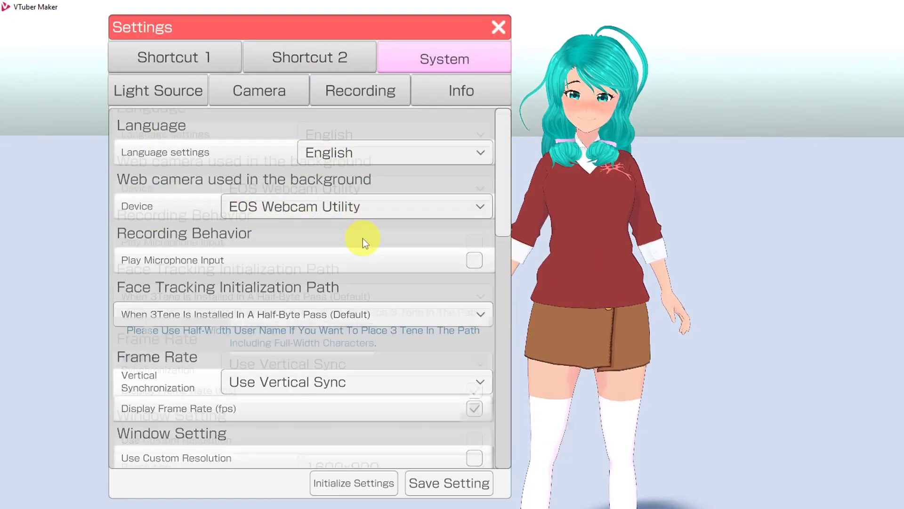
scroll(415, 271, "down", 3)
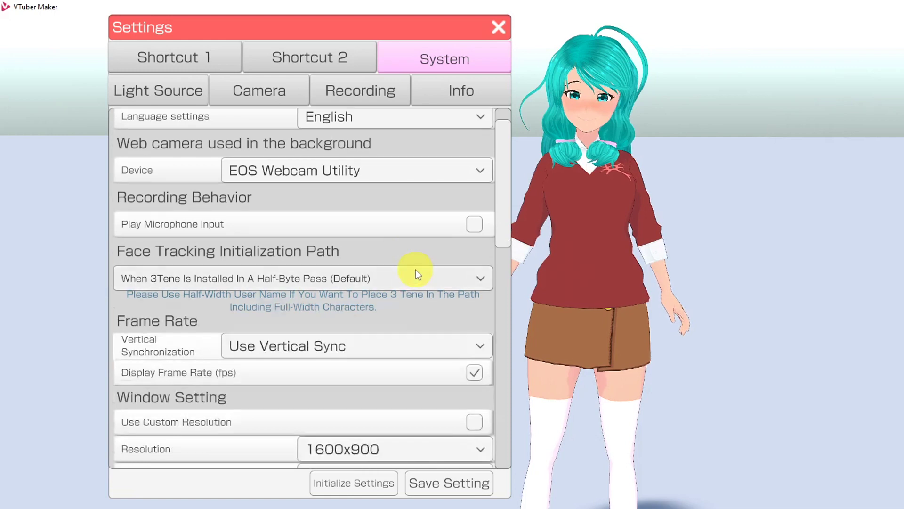
scroll(397, 254, "down", 5)
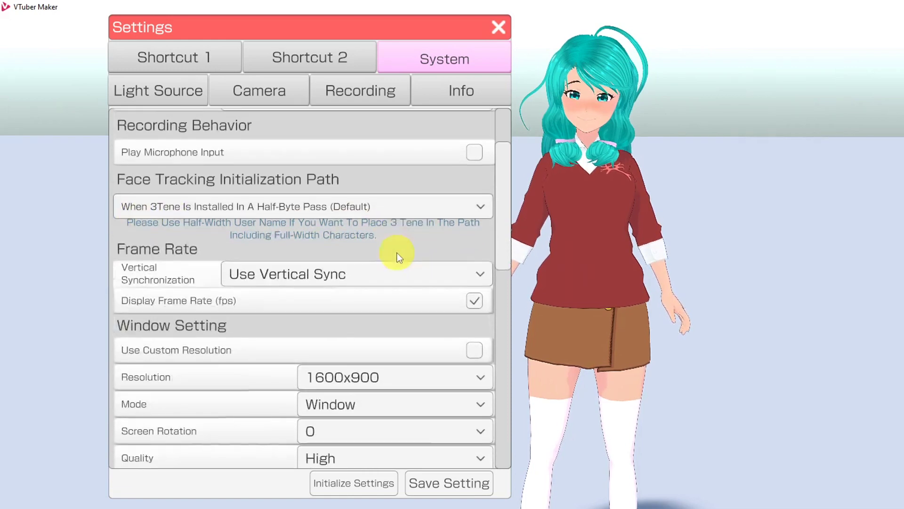
scroll(397, 254, "down", 1)
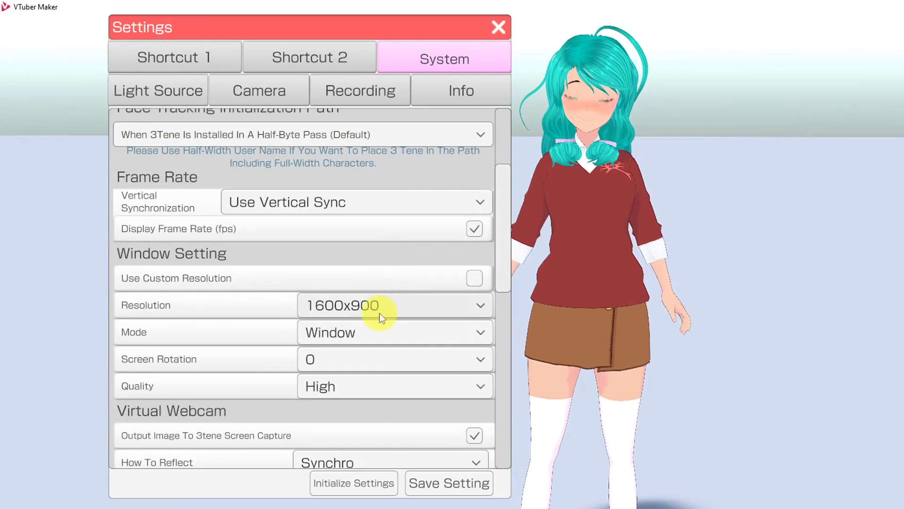
scroll(402, 360, "down", 12)
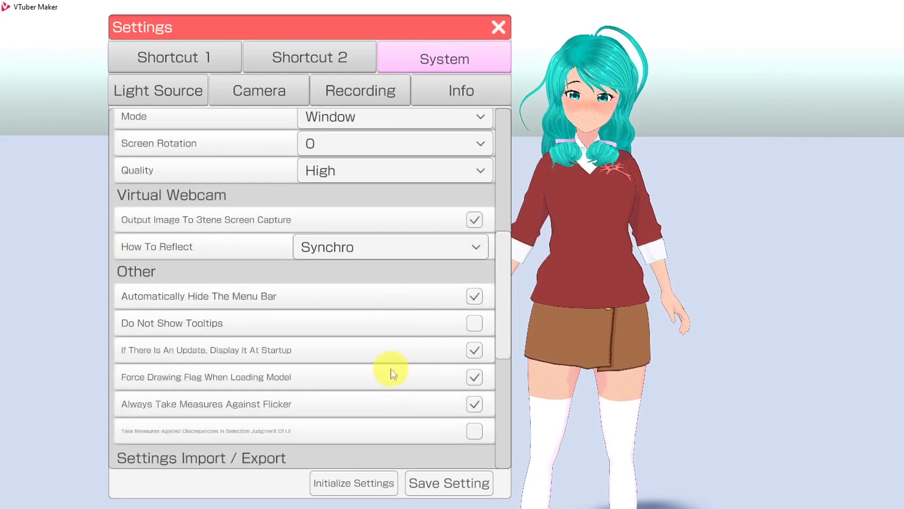
left_click(155, 94)
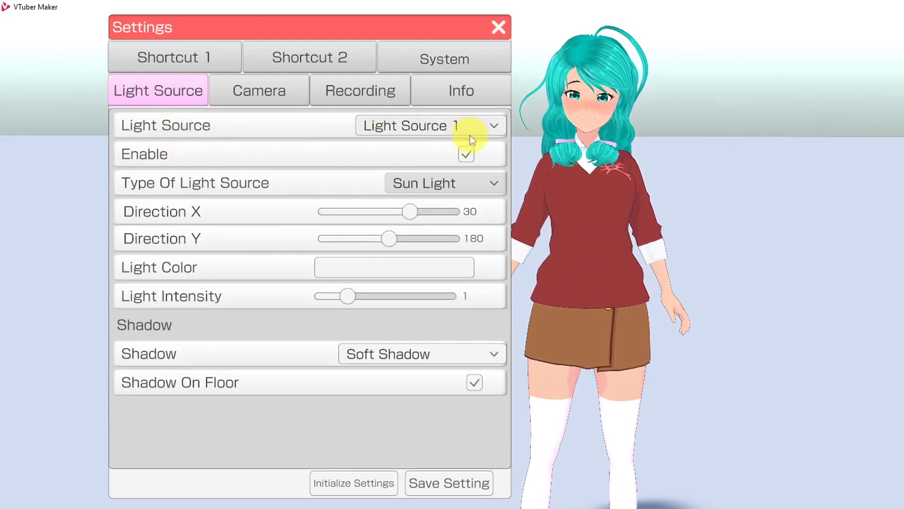
Turn on light source 2 as a point light at X -0.85, Y 1.33 with less green
left_click(468, 157)
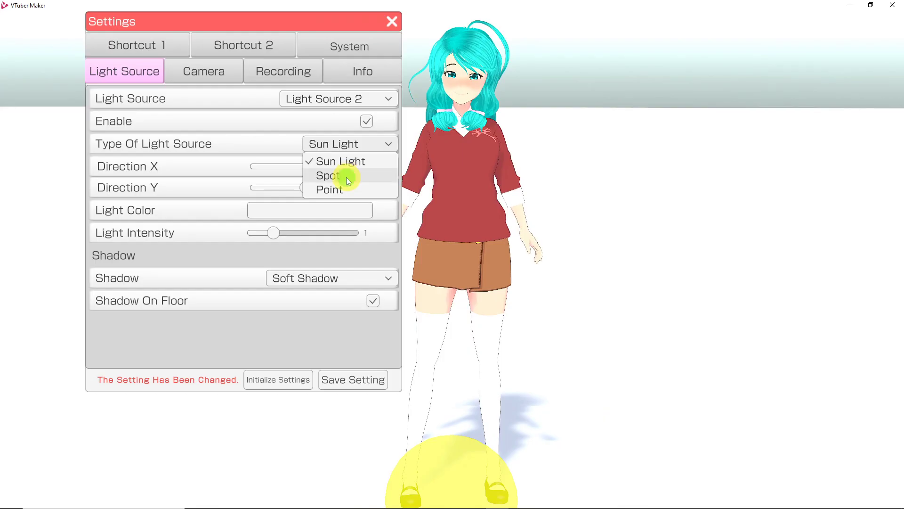
left_click(344, 176)
left_click(346, 142)
left_click(339, 184)
left_click_drag(302, 167, 295, 166)
left_click_drag(304, 187, 301, 208)
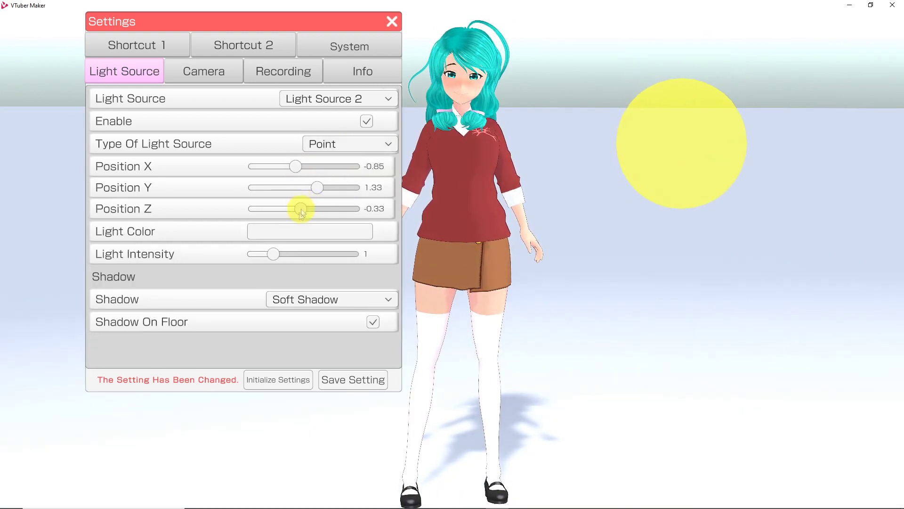
left_click(292, 231)
left_click(502, 303)
Toggle the Camera effects Blur Of Light, Shadow, Color Bleeding, Focus and Tunnel Effect on and back off
left_click(203, 71)
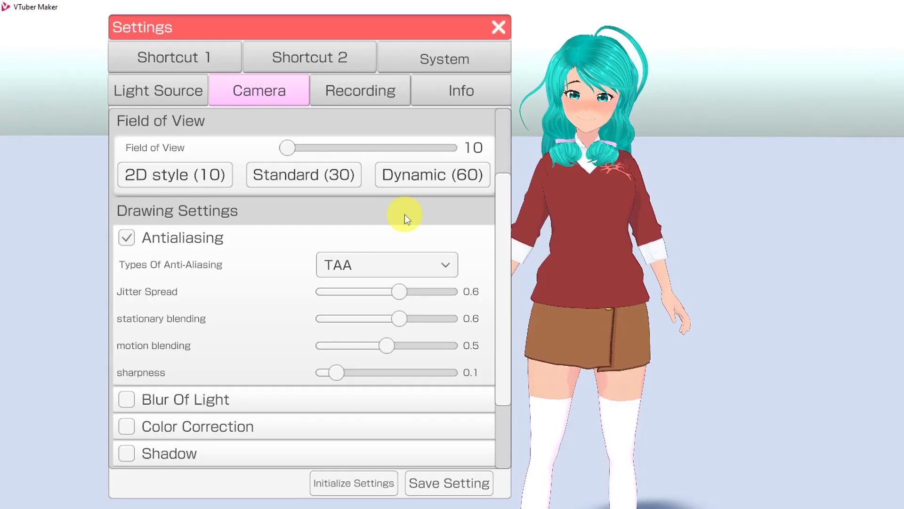
scroll(317, 168, "down", 1)
scroll(405, 214, "down", 1)
left_click(126, 295)
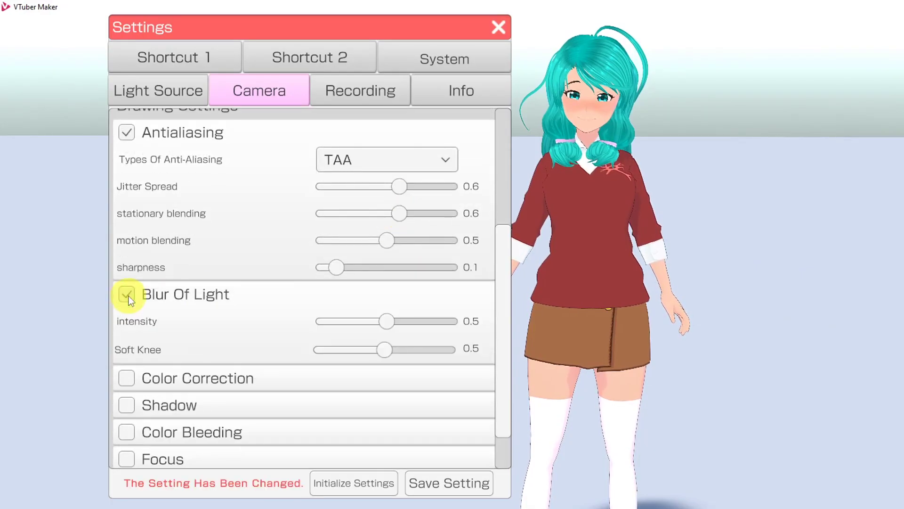
left_click(127, 295)
left_click(127, 348)
left_click(127, 348)
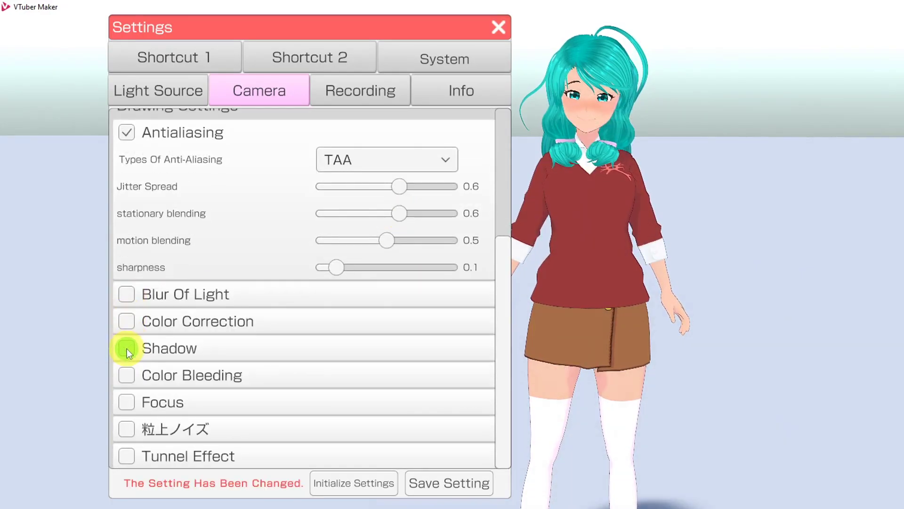
left_click(127, 374)
left_click(127, 375)
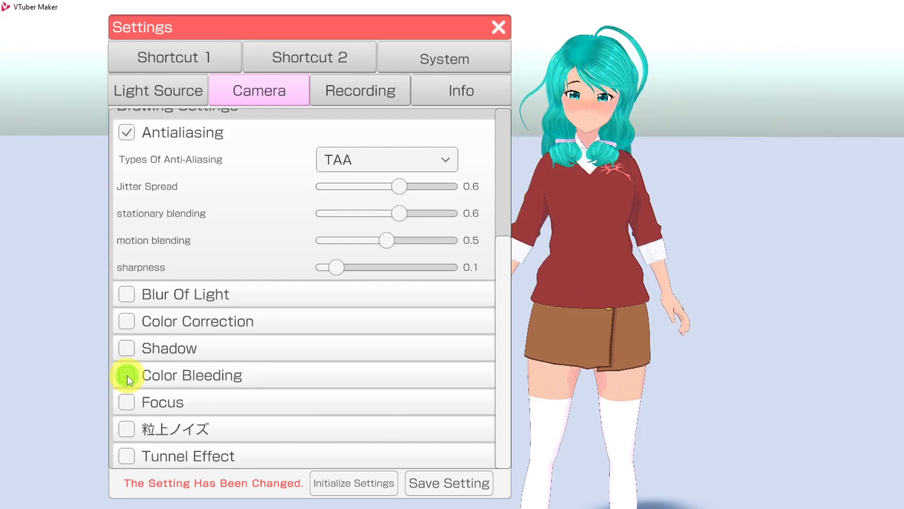
left_click(124, 404)
left_click(123, 404)
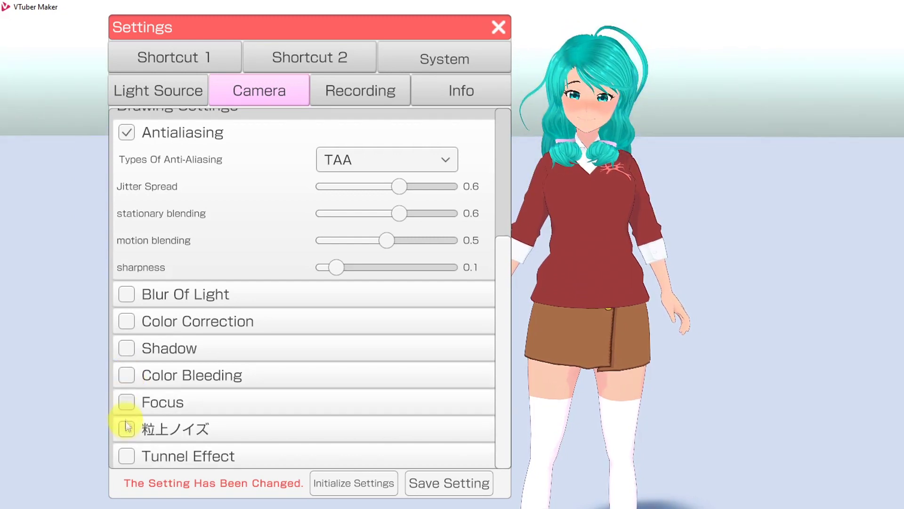
left_click(127, 456)
left_click(127, 456)
View the Recording save settings and the Info tab's version and PC configuration
left_click(360, 91)
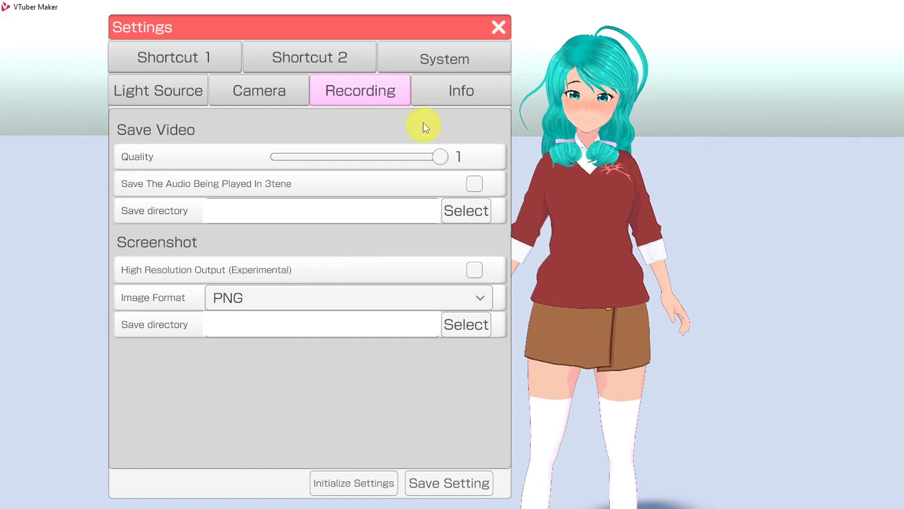
left_click(433, 91)
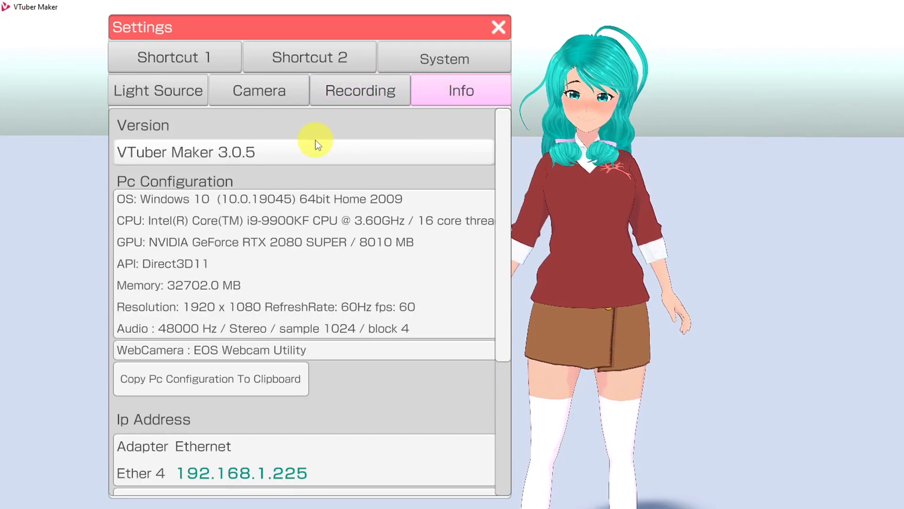
scroll(315, 143, "down", 1)
scroll(460, 149, "down", 4)
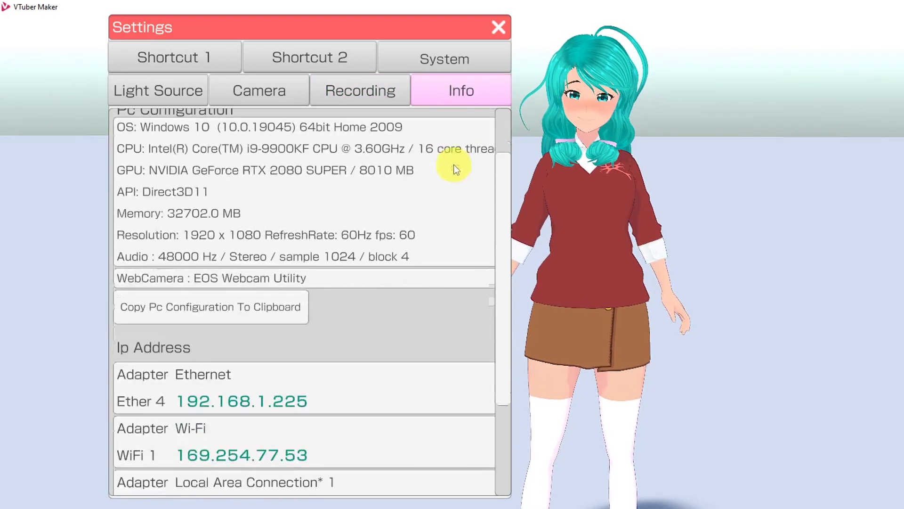
scroll(420, 239, "down", 5)
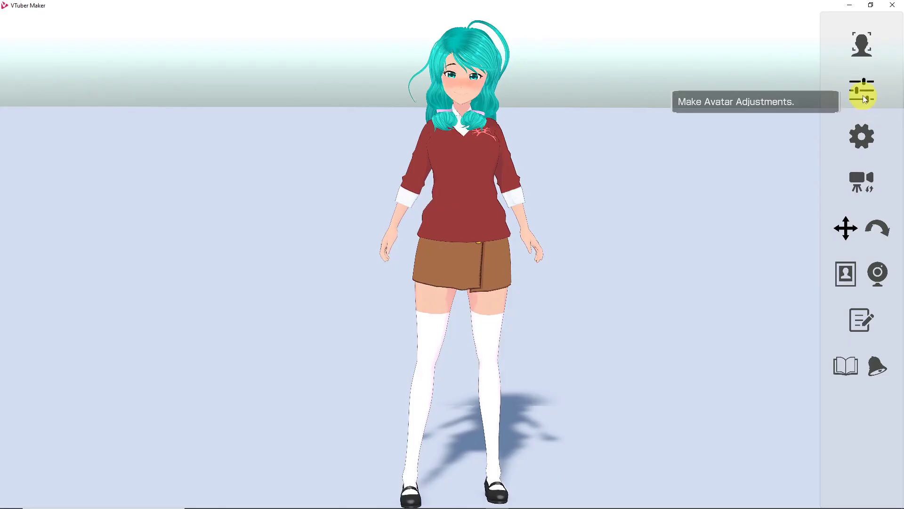
left_click(865, 95)
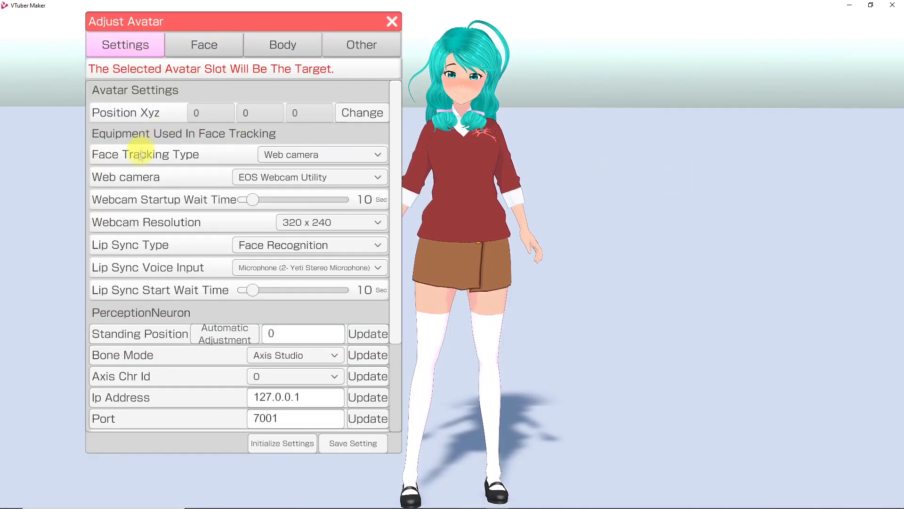
left_click(311, 161)
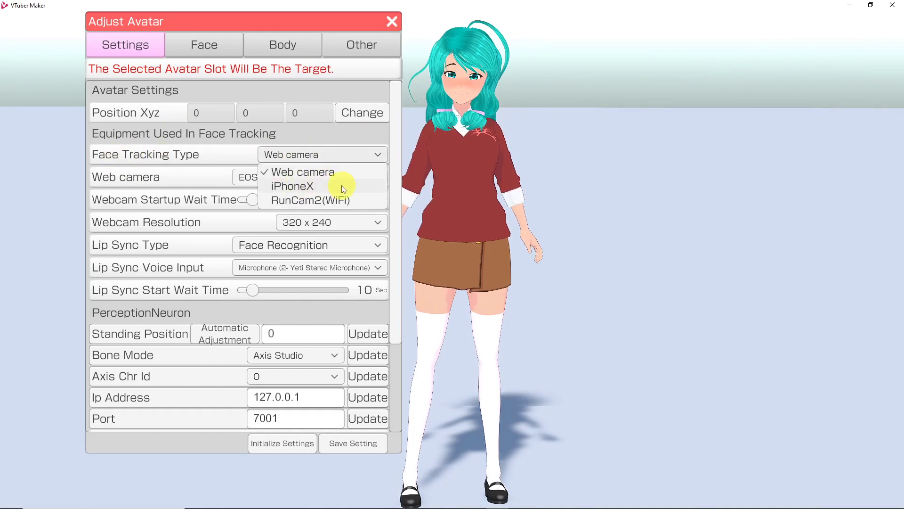
left_click(337, 173)
left_click(282, 177)
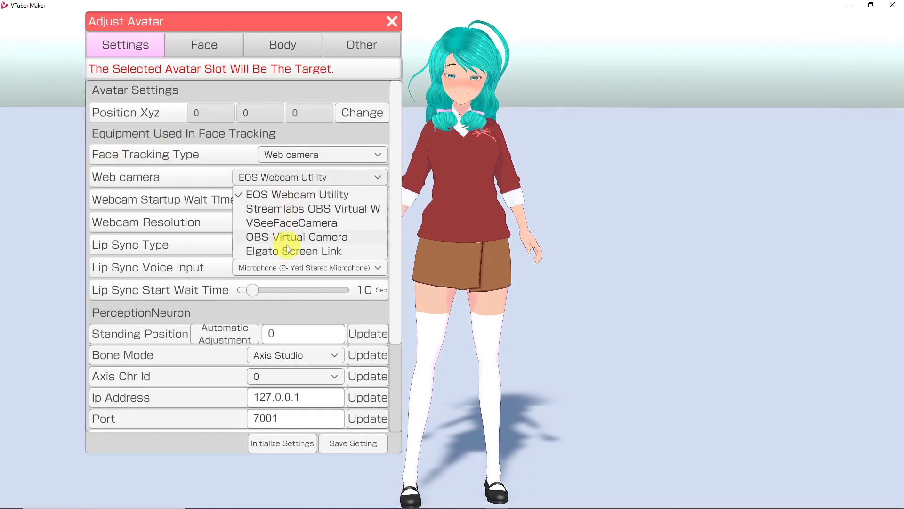
left_click(287, 193)
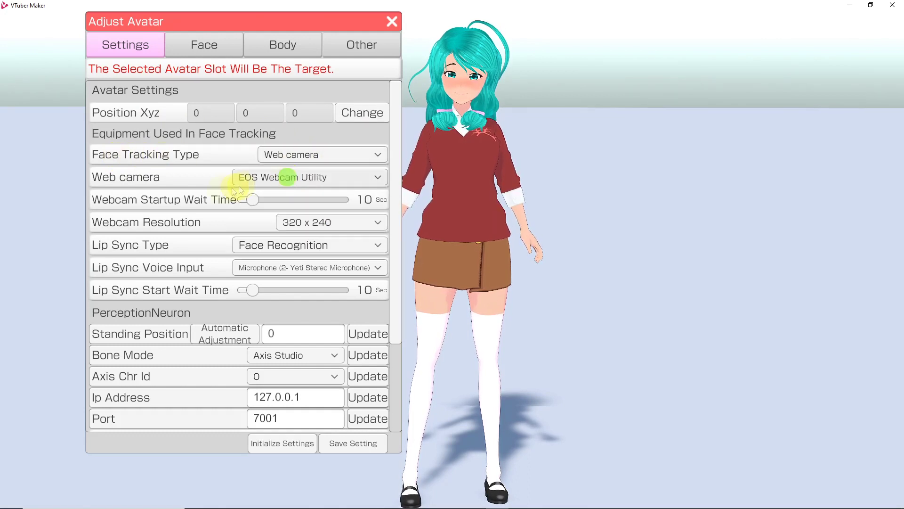
left_click(355, 225)
left_click(346, 225)
left_click(362, 245)
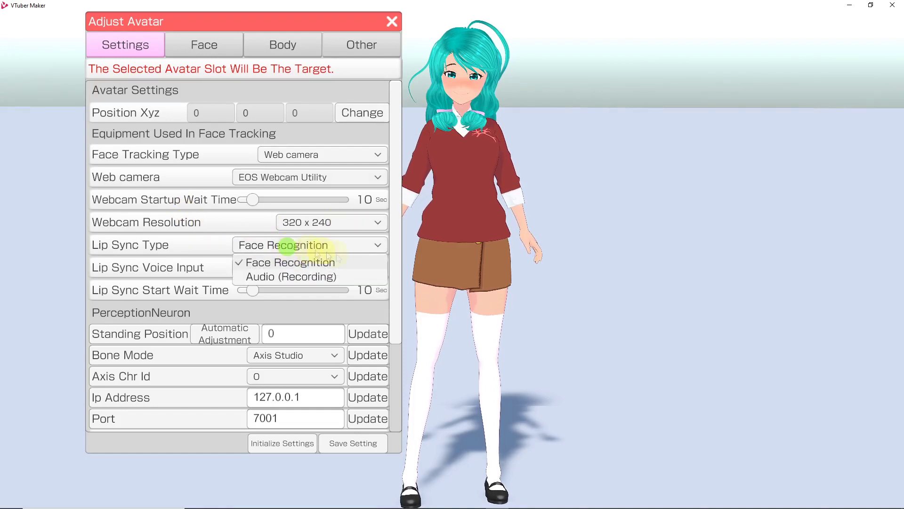
left_click(352, 241)
scroll(346, 272, "down", 2)
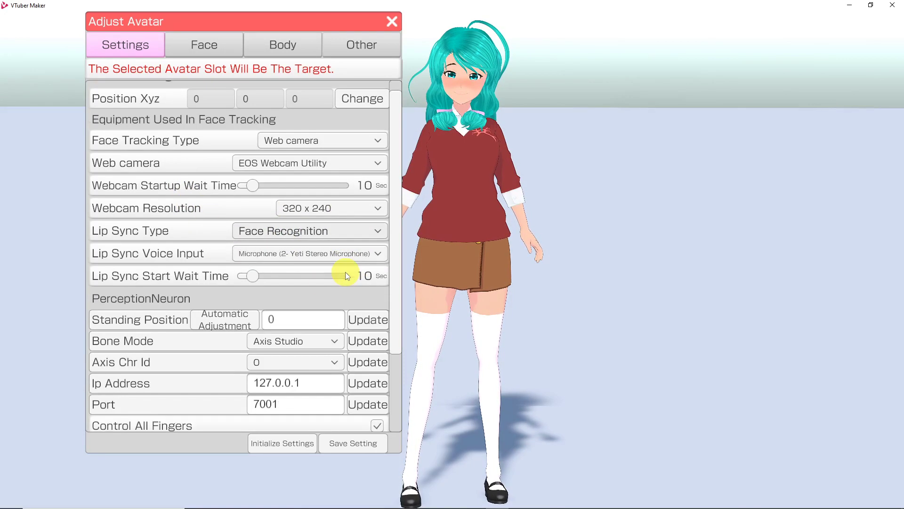
scroll(314, 283, "down", 2)
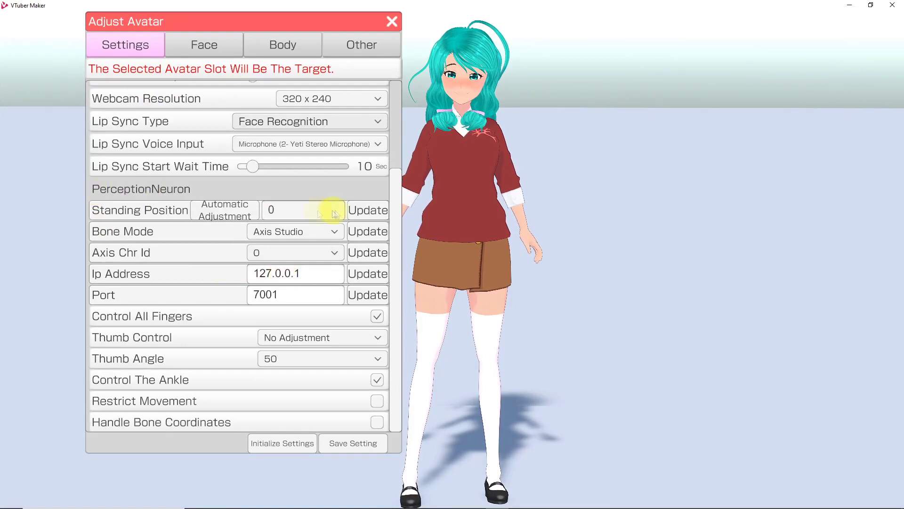
left_click(204, 45)
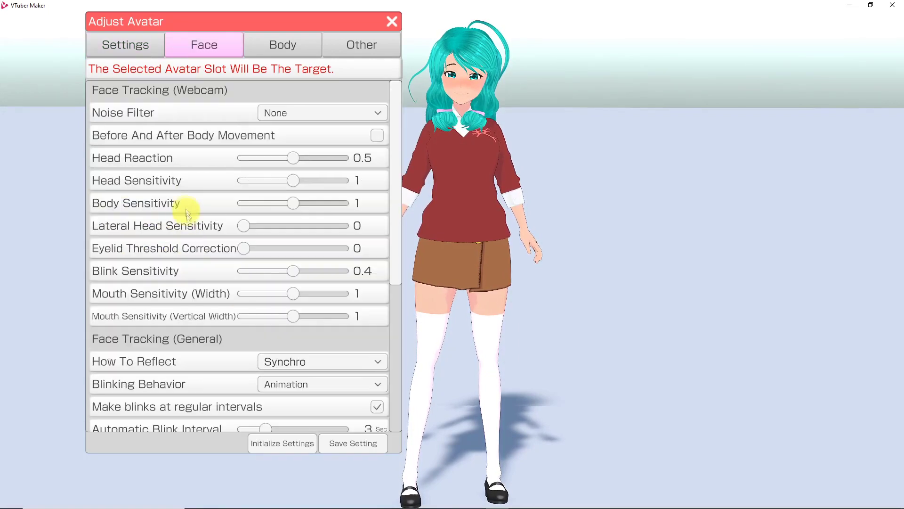
scroll(189, 261, "down", 6)
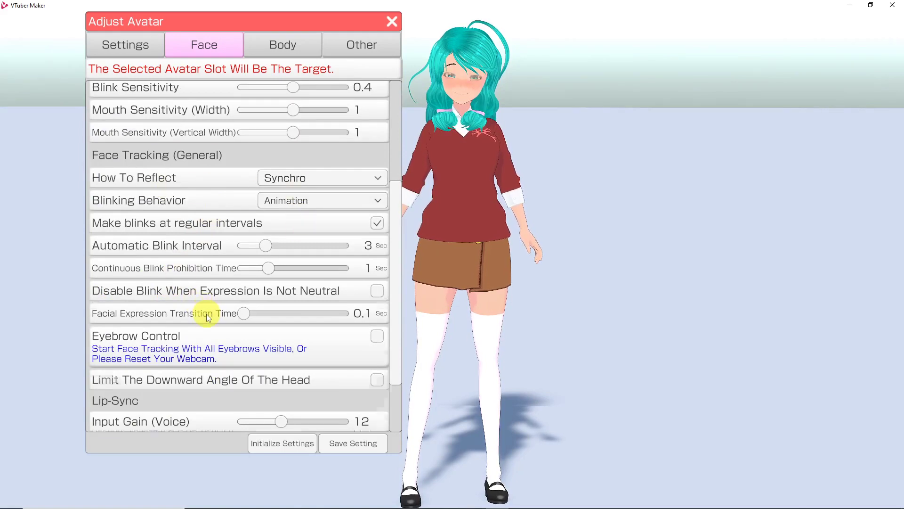
scroll(206, 312, "down", 3)
left_click(283, 45)
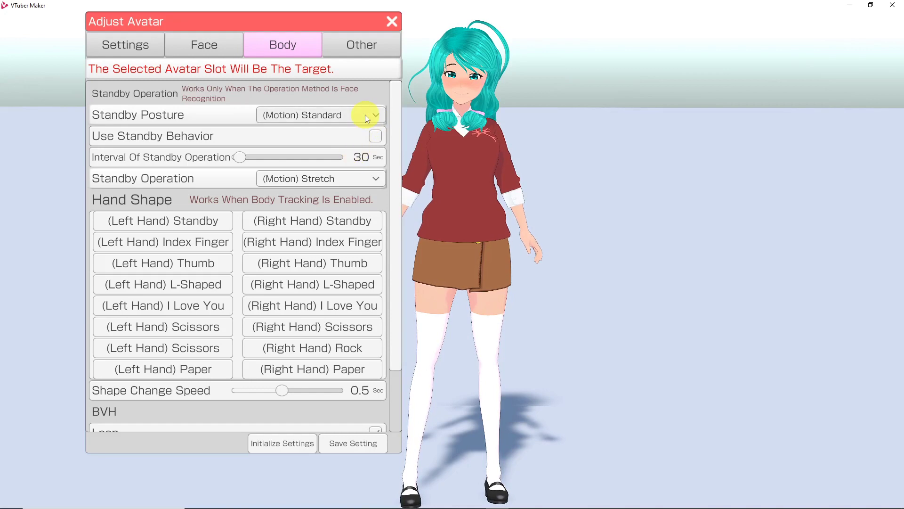
scroll(203, 202, "down", 3)
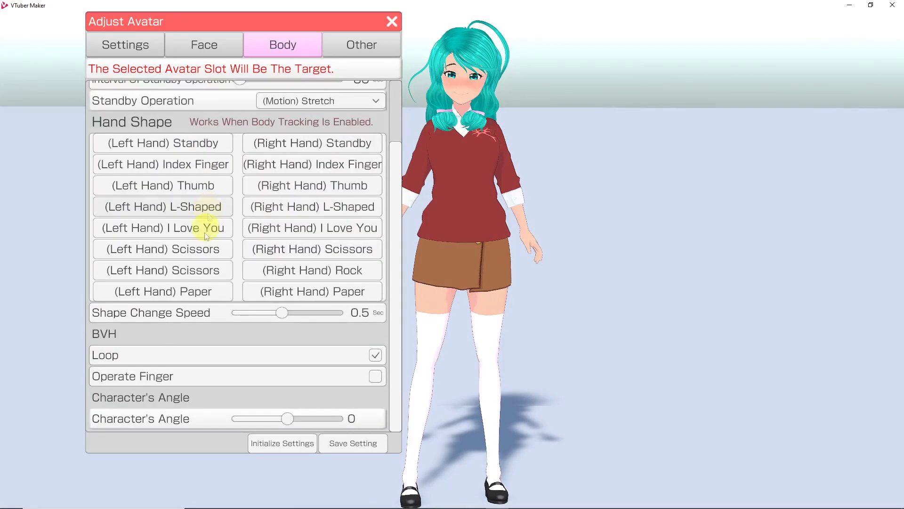
left_click(347, 47)
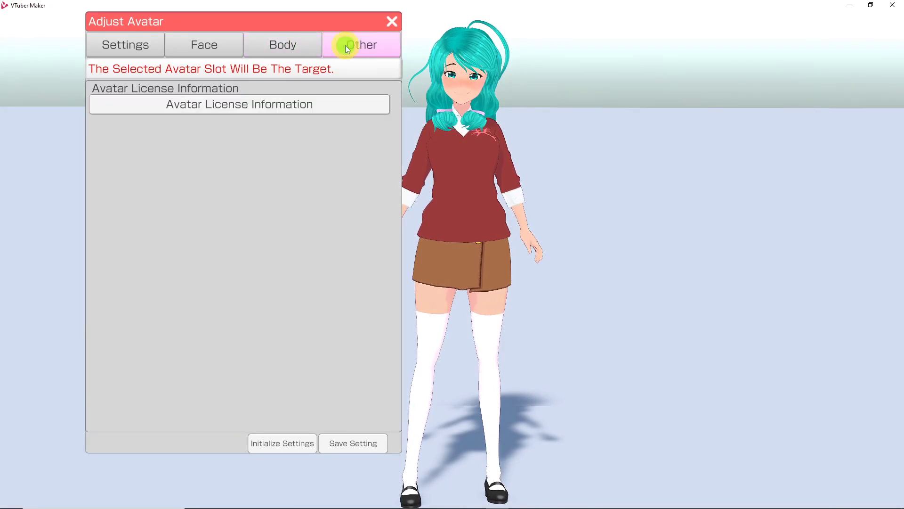
left_click(178, 111)
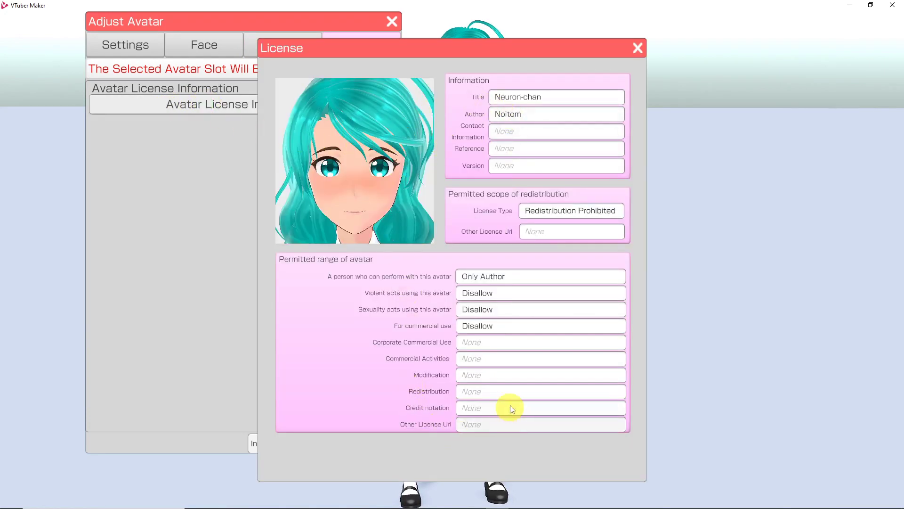
left_click(637, 48)
Open Start Tracking, scroll the list, and start Face Tracking for Avatar 1
left_click(863, 51)
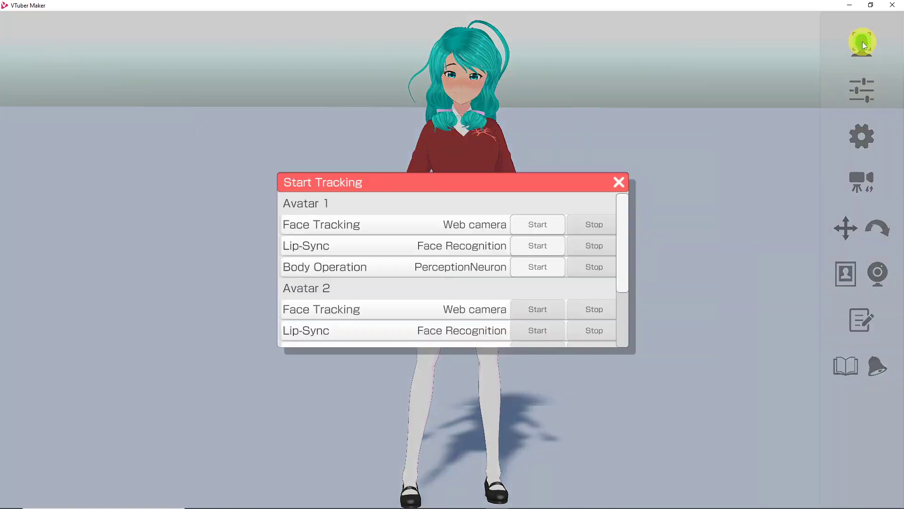
scroll(349, 247, "down", 3)
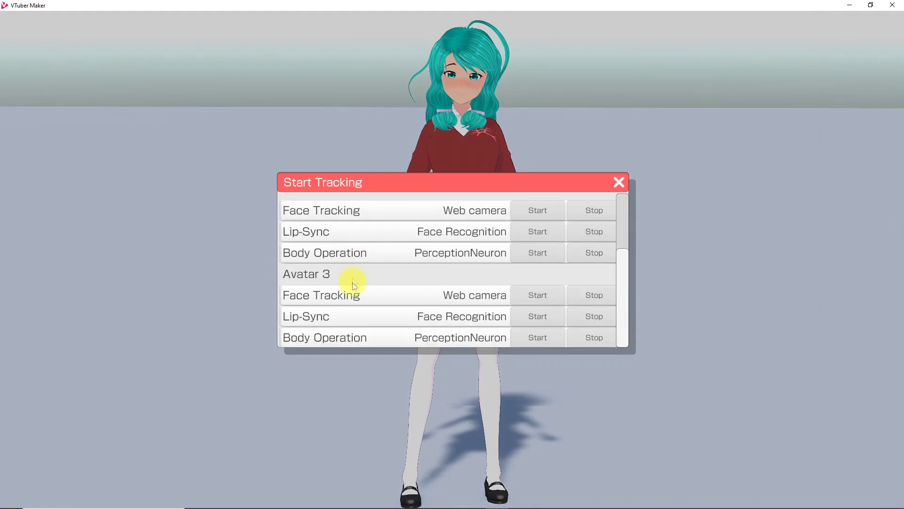
scroll(366, 275, "up", 4)
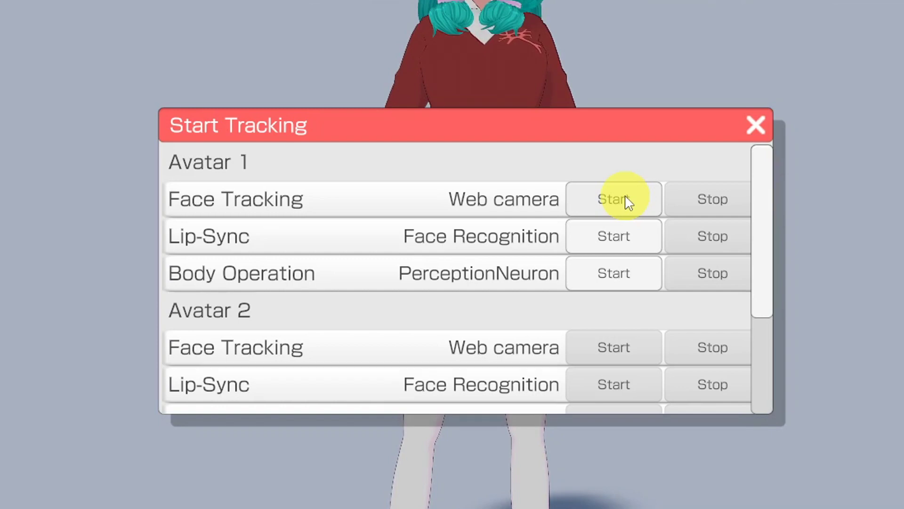
left_click(626, 195)
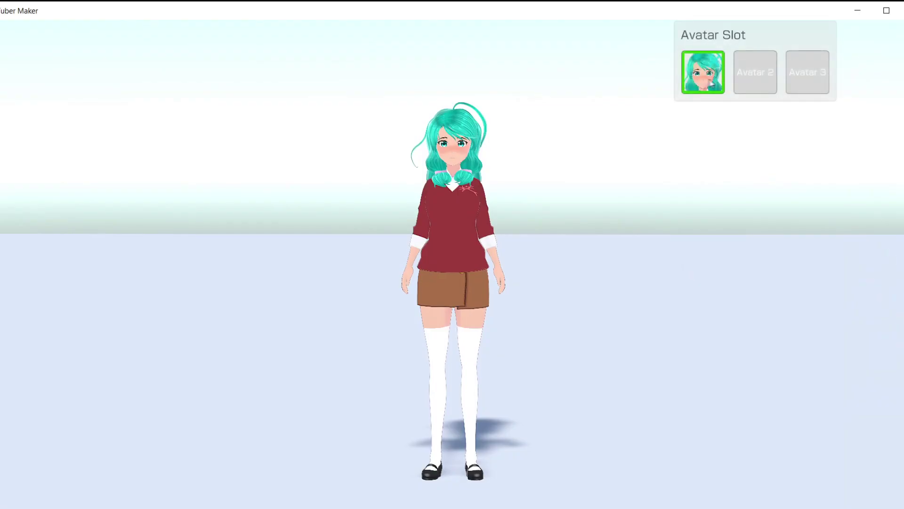
Load the MingXing2 avatar into Avatar Slot 2
left_click(752, 89)
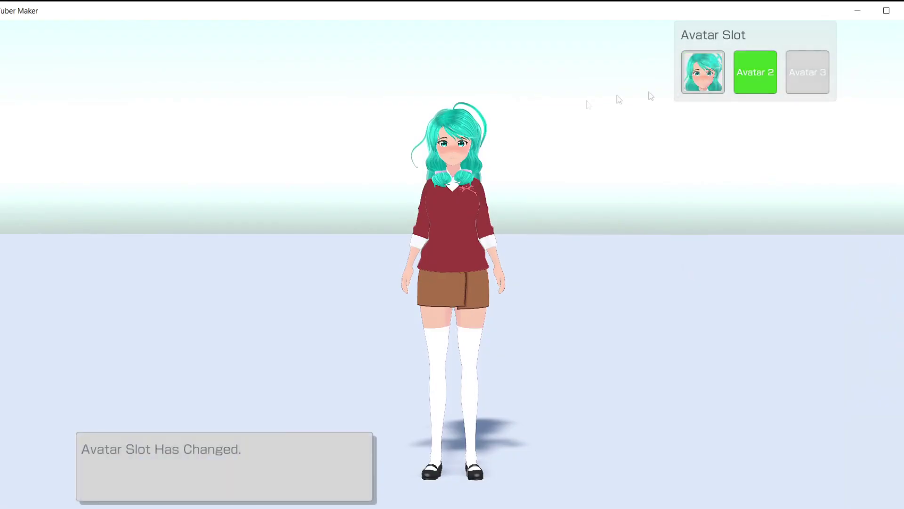
mouse_move(18, 153)
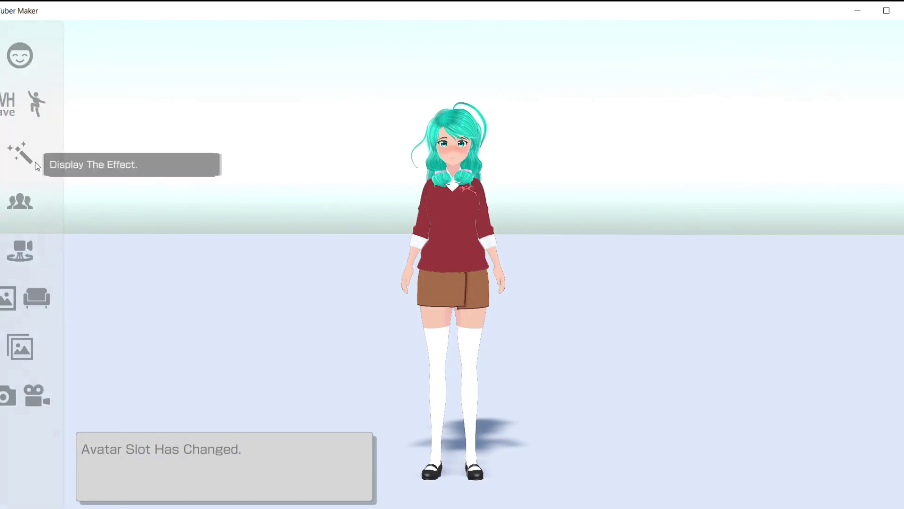
left_click(16, 201)
left_click(347, 159)
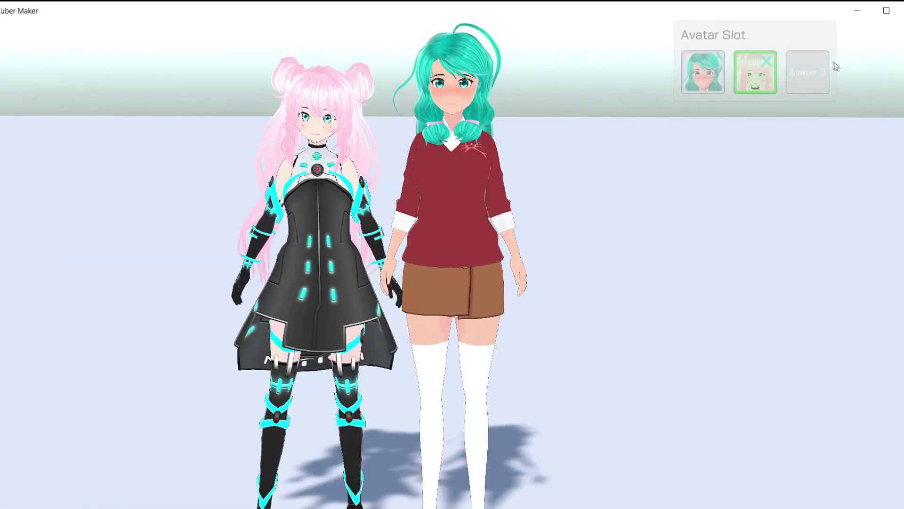
Load the Jade avatar into Avatar Slot 3
left_click(808, 76)
left_click(231, 166)
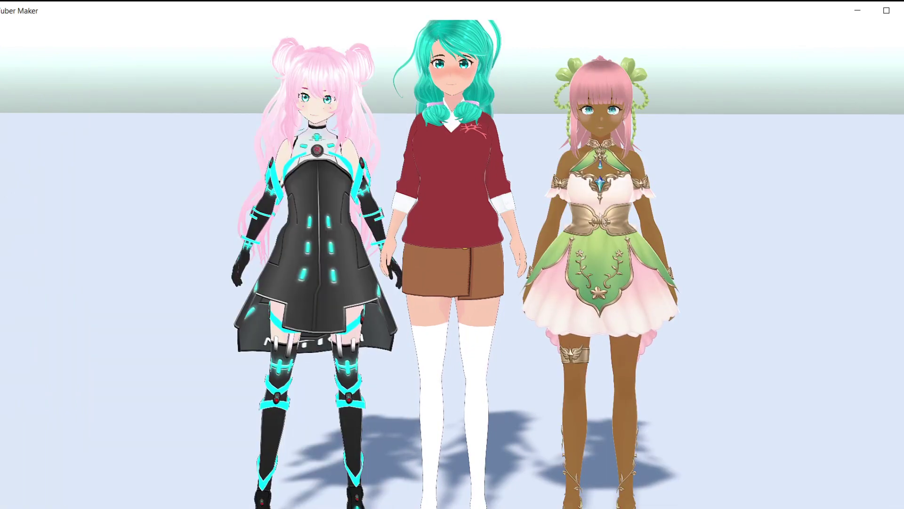
scroll(536, 183, "down", 3)
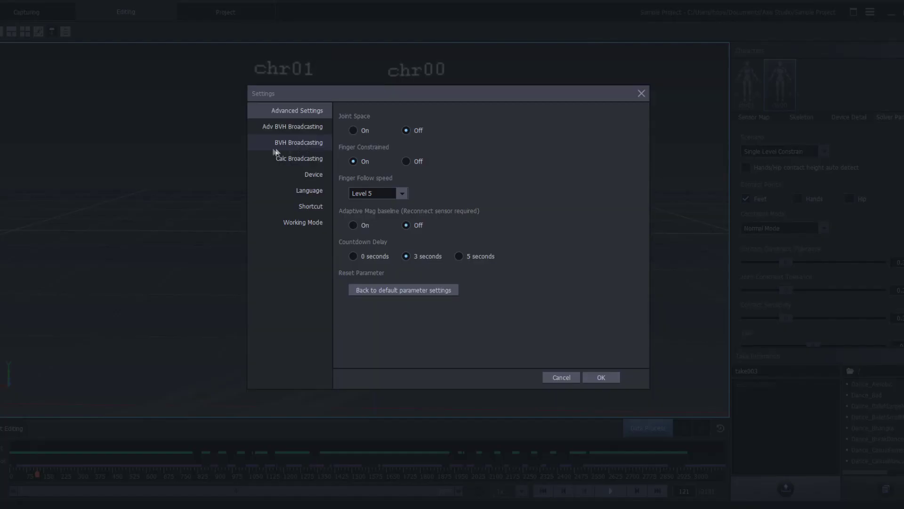
Keep VRM as the BVH broadcast skeleton and verify capture port 7001 and edit port 7003
left_click(303, 149)
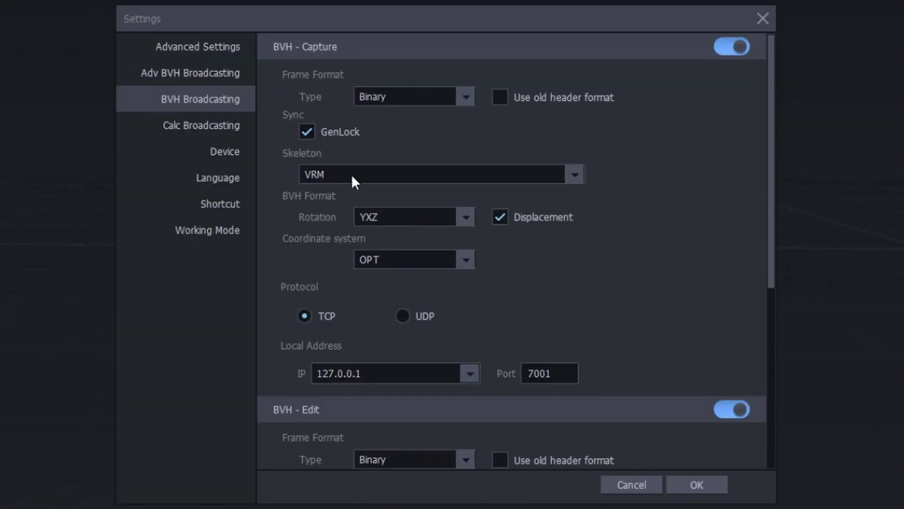
left_click(351, 174)
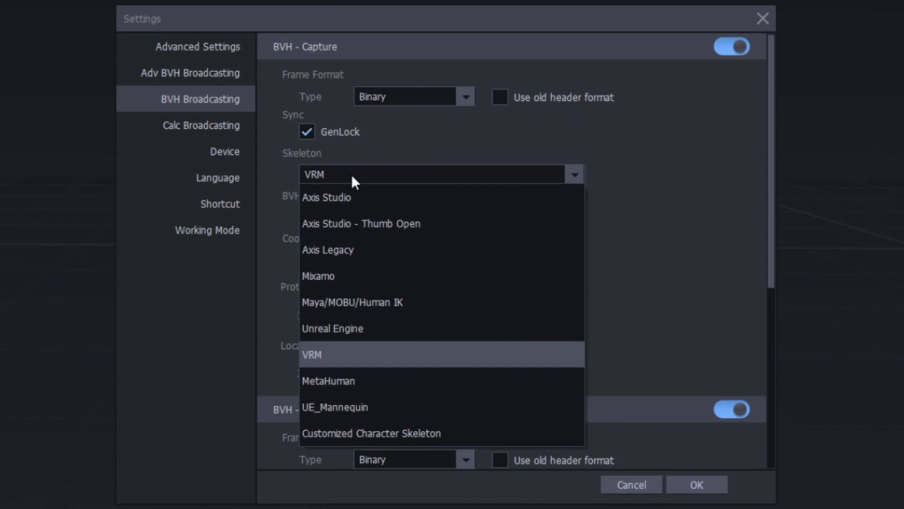
left_click(352, 348)
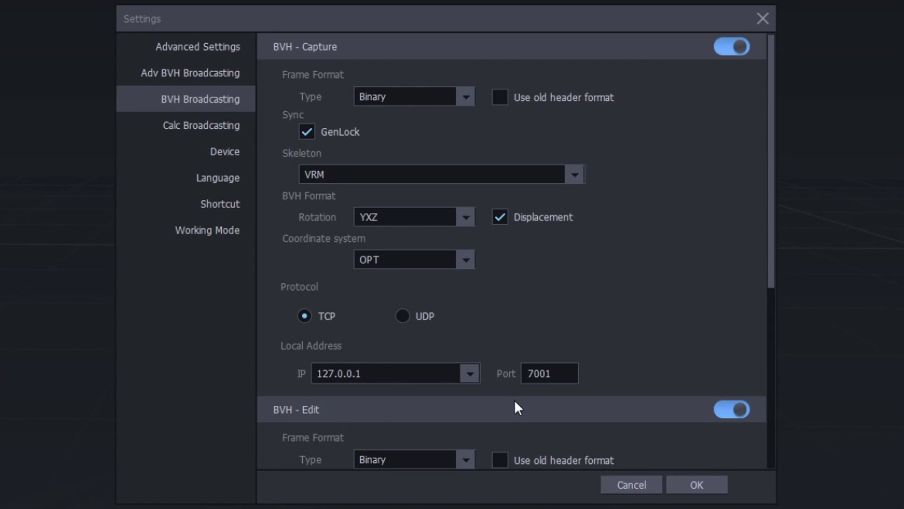
scroll(514, 400, "down", 4)
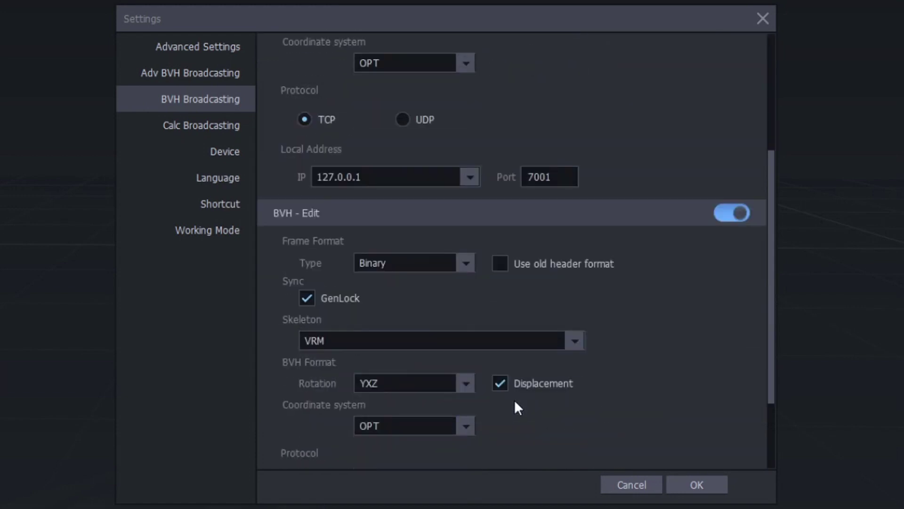
scroll(514, 399, "down", 2)
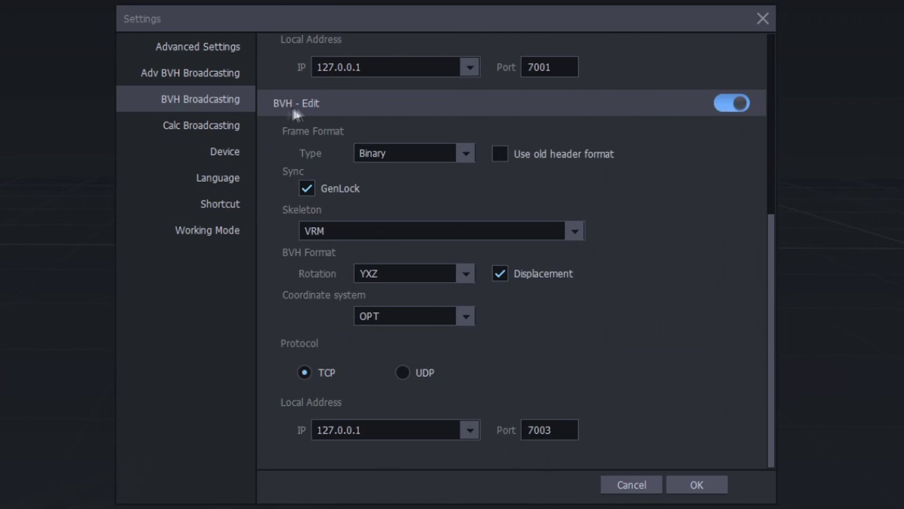
scroll(714, 122, "up", 5)
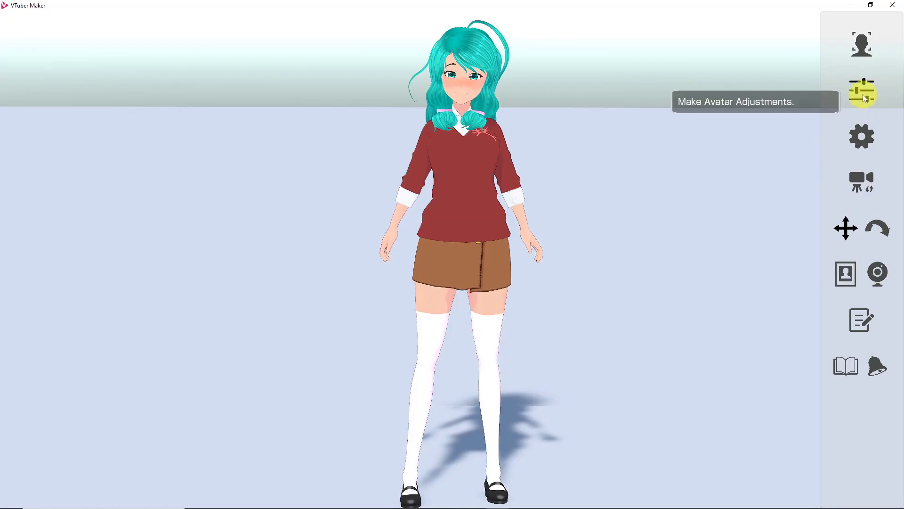
Review Bone Mode and Axis Chr Id, then set the Perception Neuron port to 7001 and save
left_click(864, 98)
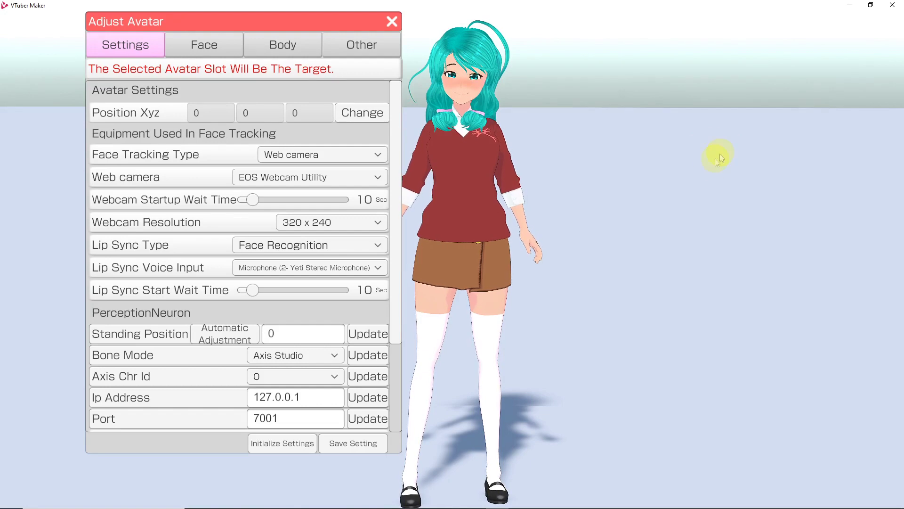
scroll(314, 284, "down", 5)
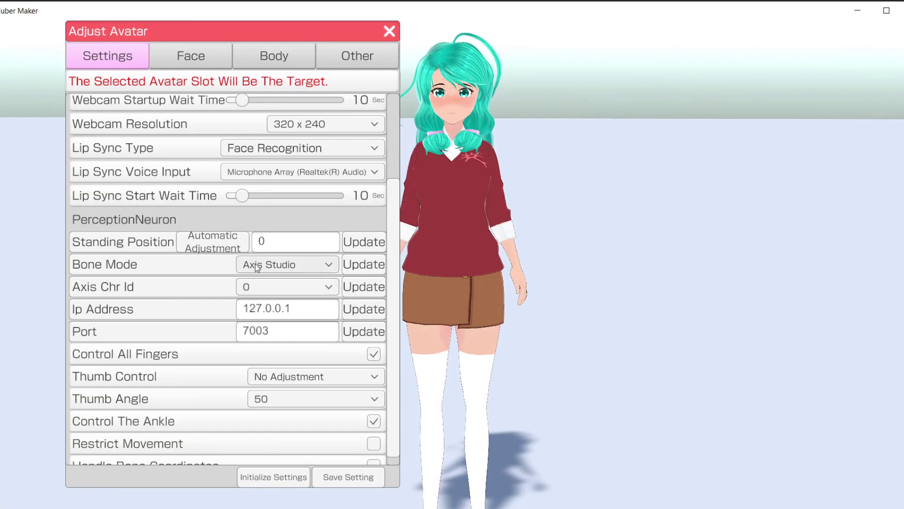
left_click(311, 265)
left_click(329, 290)
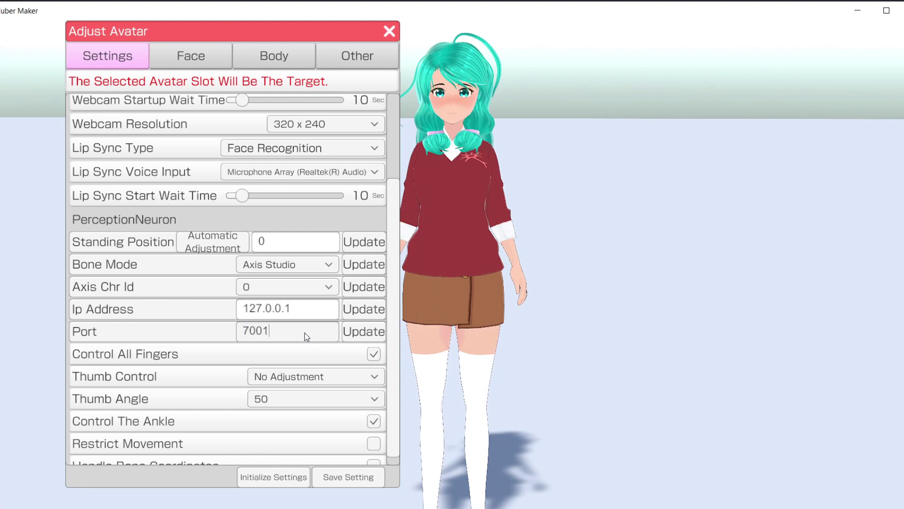
left_click(359, 333)
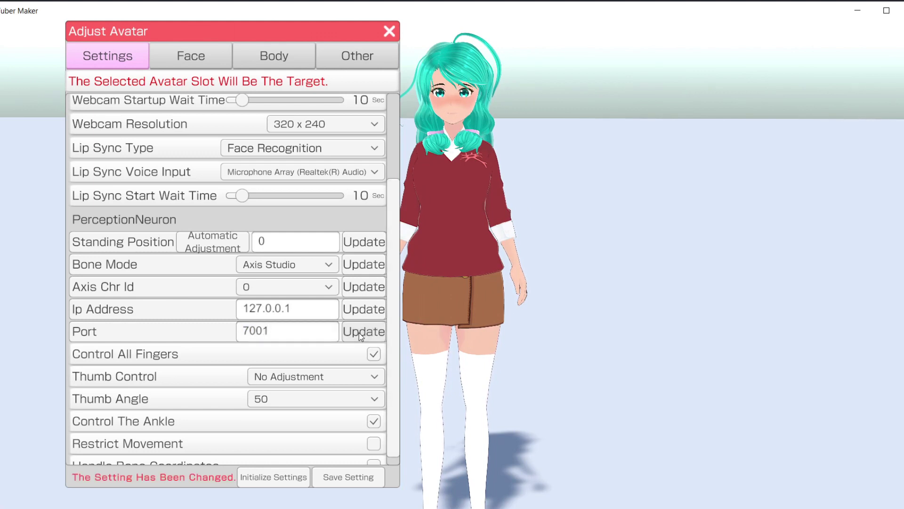
left_click(341, 478)
Start Perception Neuron body tracking for avatar 1 and swing the camera to its front
left_click(884, 66)
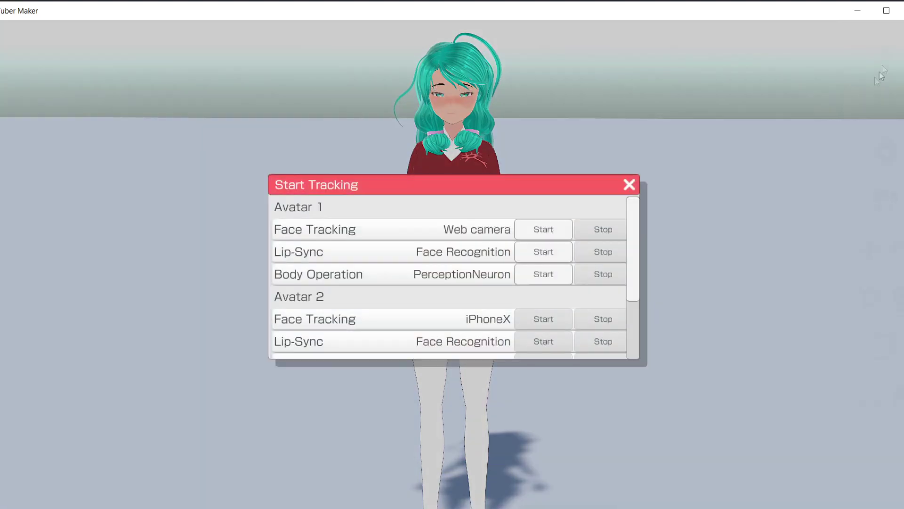
left_click(542, 275)
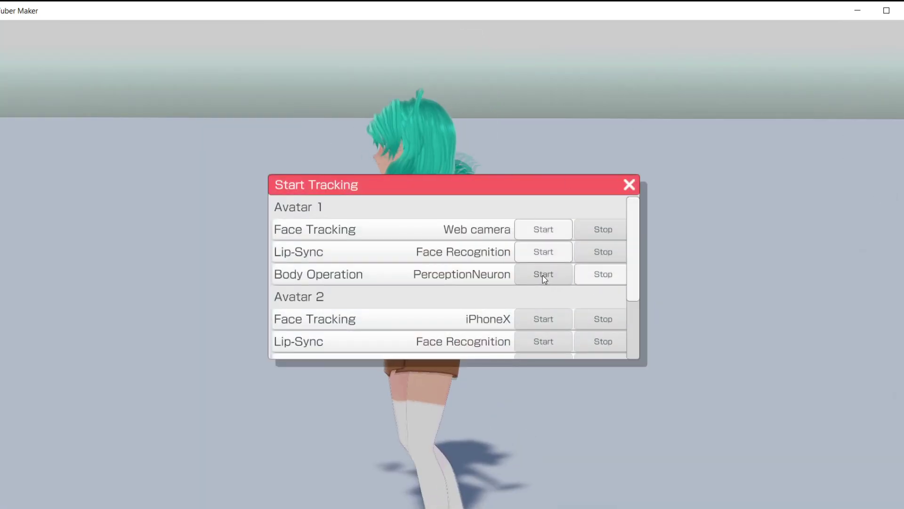
left_click(869, 250)
left_click_drag(706, 282, 351, 445)
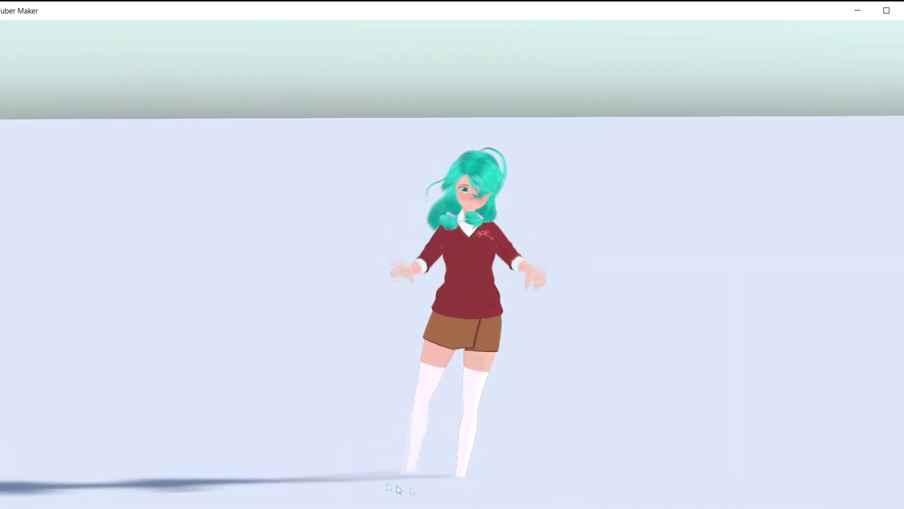
Auto-calibrate the avatar's standing position, apply 0.2, and close the adjustment settings
mouse_move(883, 137)
left_click(886, 103)
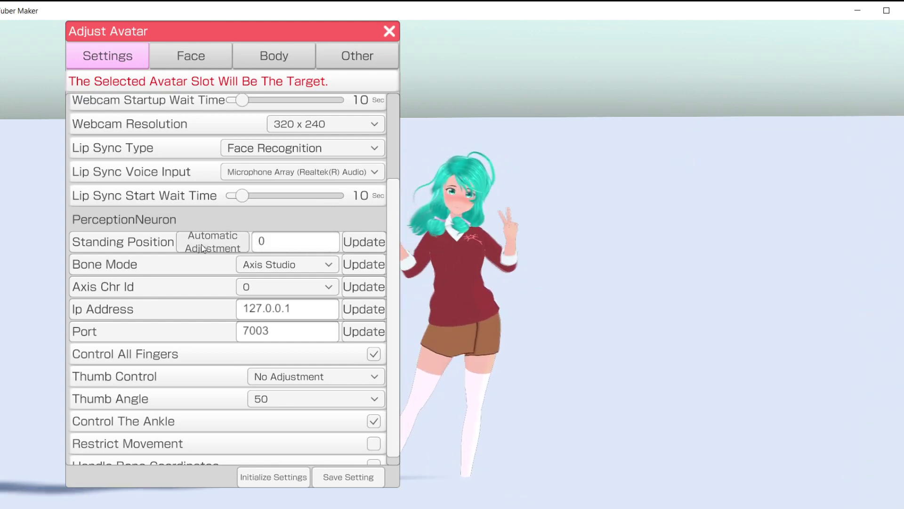
left_click(215, 245)
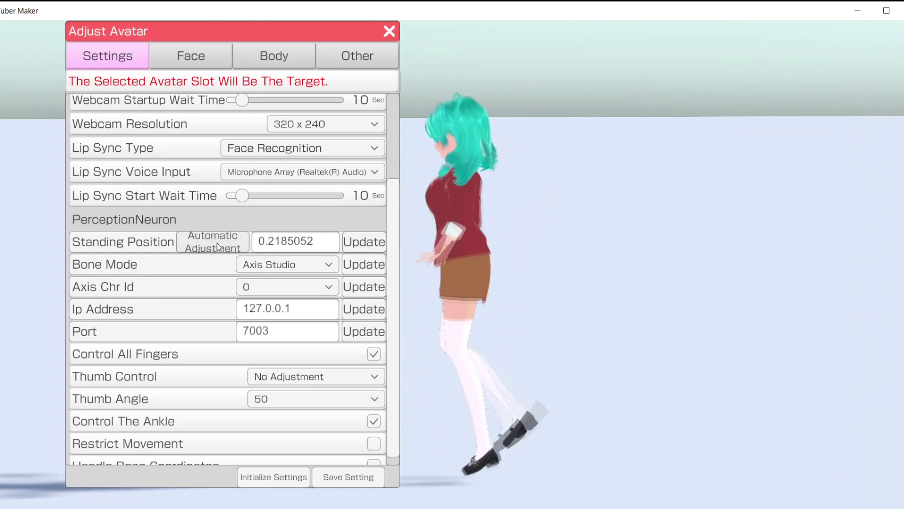
left_click(364, 242)
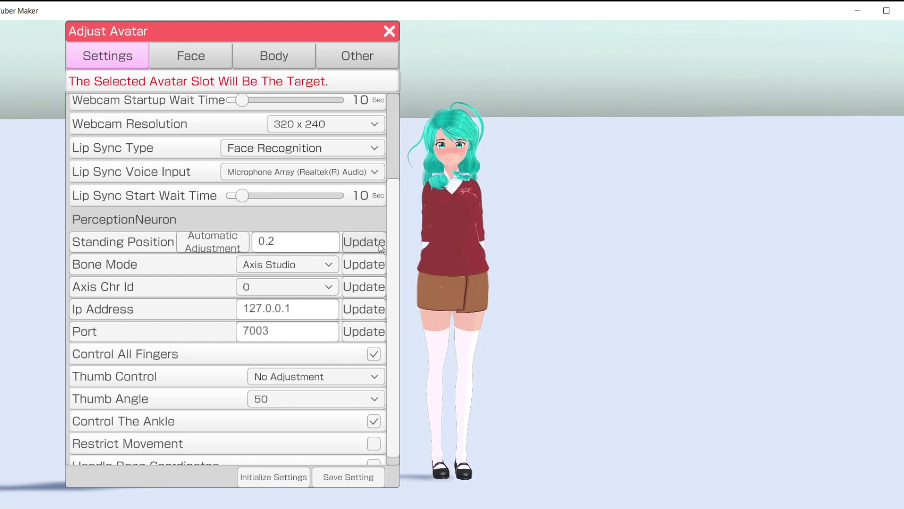
left_click(343, 484)
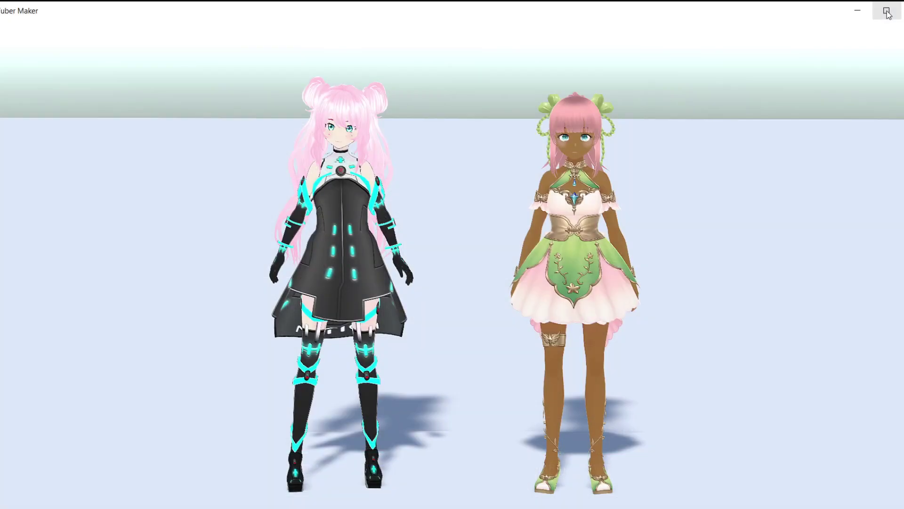
Start Perception Neuron body tracking for the pink-haired avatar
left_click(885, 55)
scroll(554, 292, "down", 2)
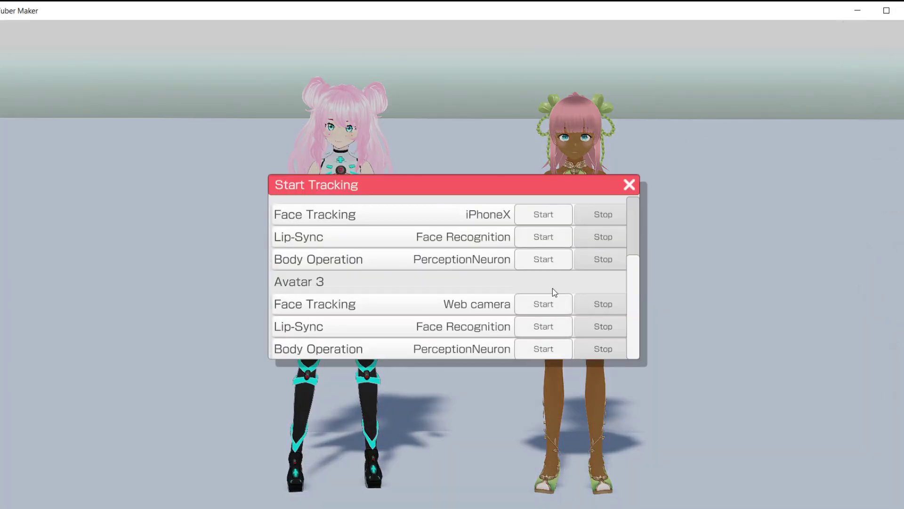
left_click(558, 264)
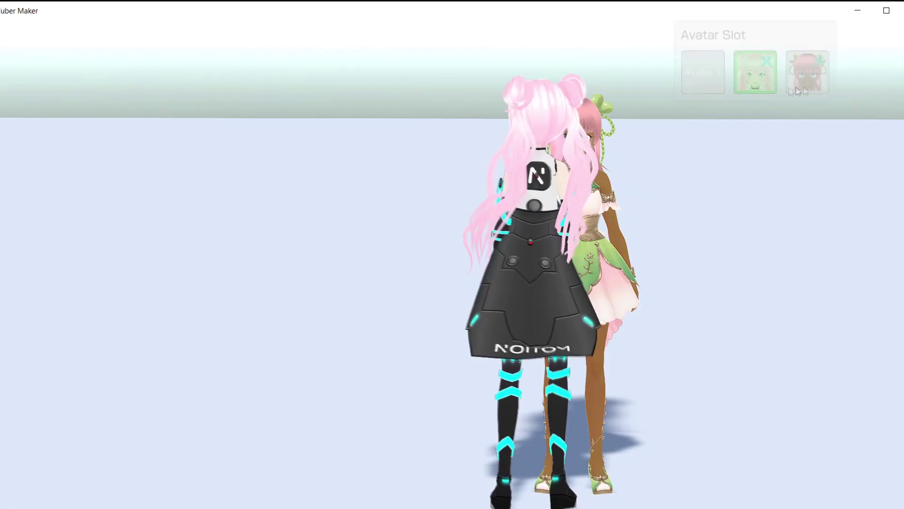
Select the third avatar slot and save its adjustment settings
left_click(801, 81)
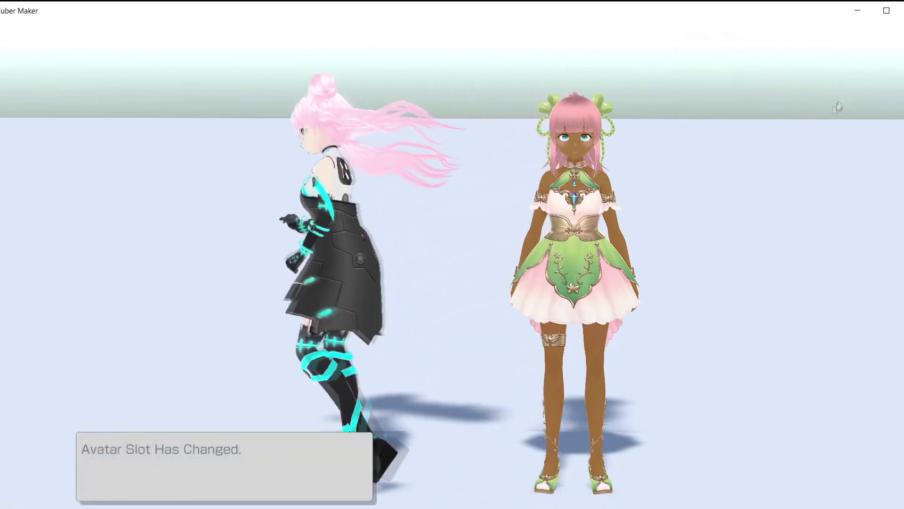
left_click(883, 105)
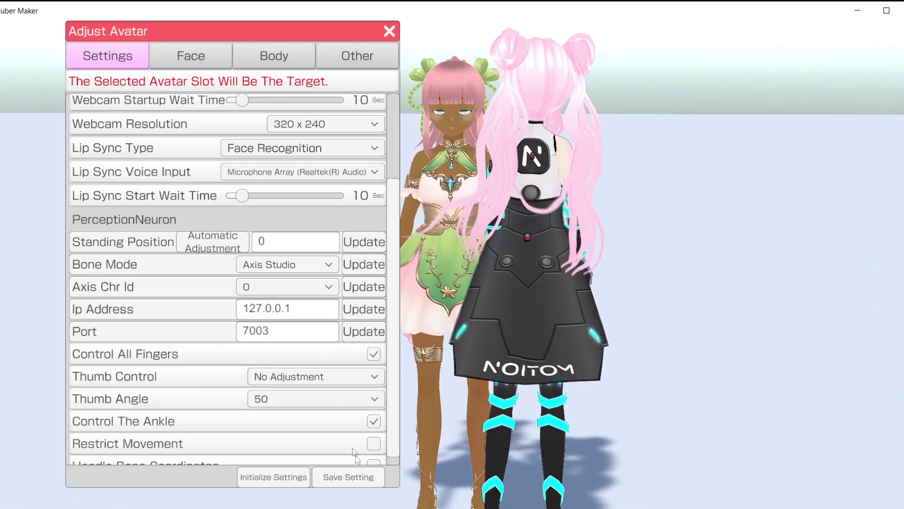
left_click(363, 477)
mouse_move(889, 64)
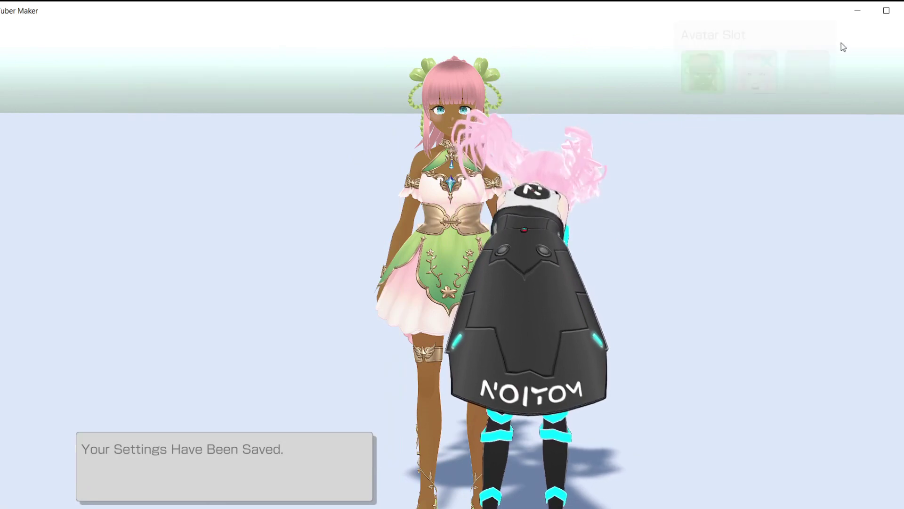